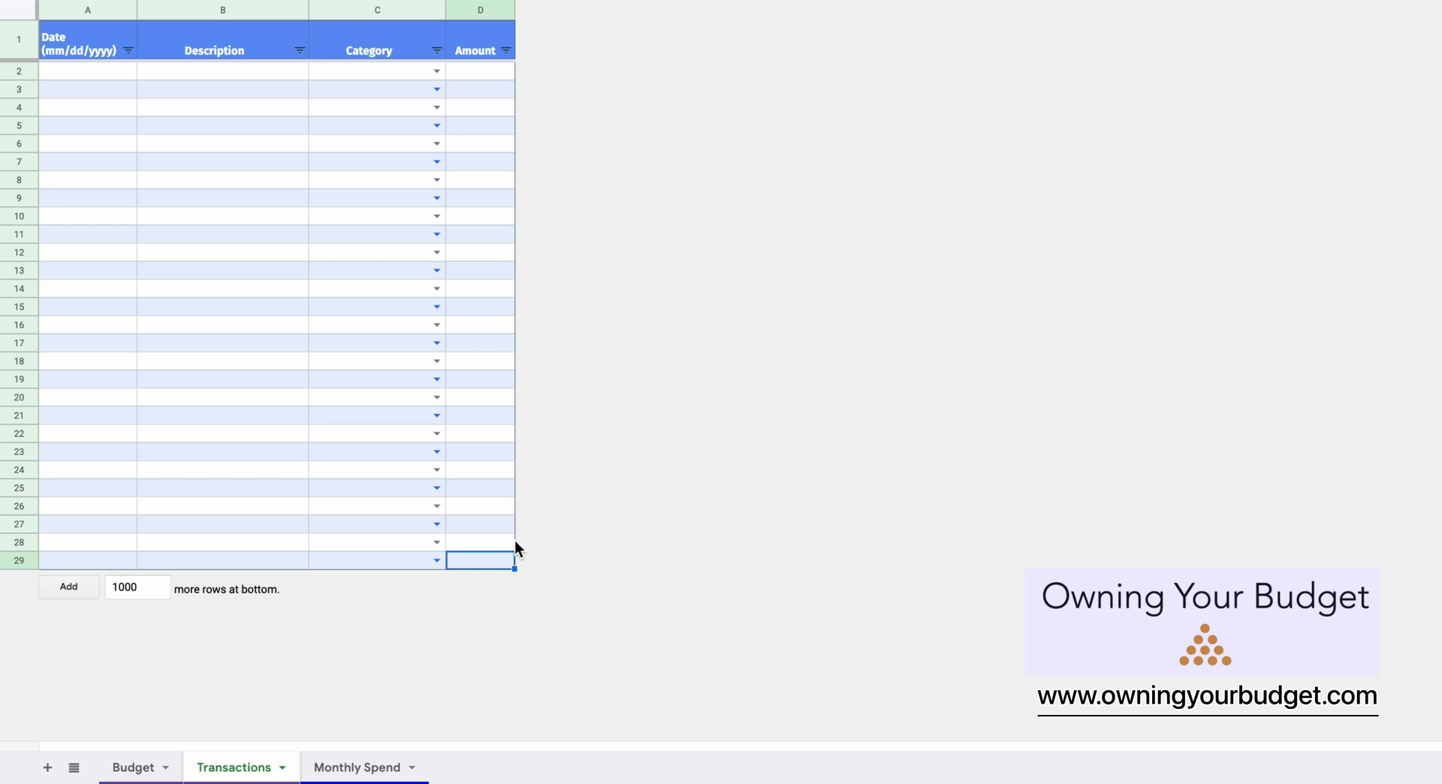
# Add a new sheet and paste the copied bank transactions dated Jan 12 to Feb 02, 2022 into it, starting at A1
pyautogui.click(47, 769)
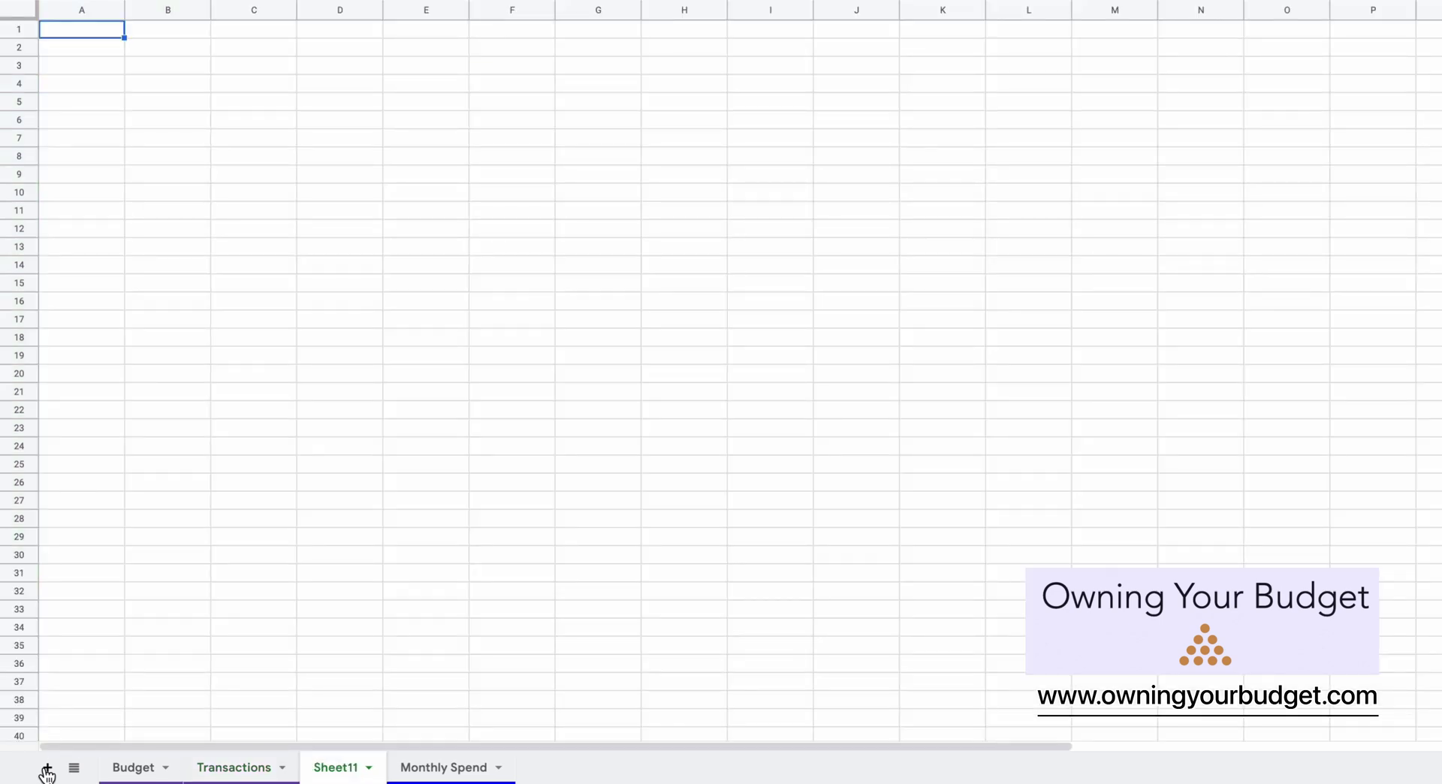
pyautogui.write('Jan 12, 2022\tBELL MOBILITY\t$53.39\t\t$1,792.77 Jan 13, 2022\tAMZN Mktp CA\t$19.20\t\t$1,811.97 Jan 15, 2022\tStarbucks\t$2.89\t\t$1,820.68 Jan 21, 2022\tSQ *LE GENIE\t$39.58\t\t$1,860.26 Jan 27, 2022\tSHOPPERS DR\t$79.17\t\t$1,968.50 Jan 30, 2022\tAMZN Mktp CA\t$12.42\t\t$1,980.92 Jan 31, 2022\tMetro\t$226.00\t\t$2,206.92 Feb 02, 2022\tAPPLE.COM/BI\t$1.46\t\t$2,847.73')
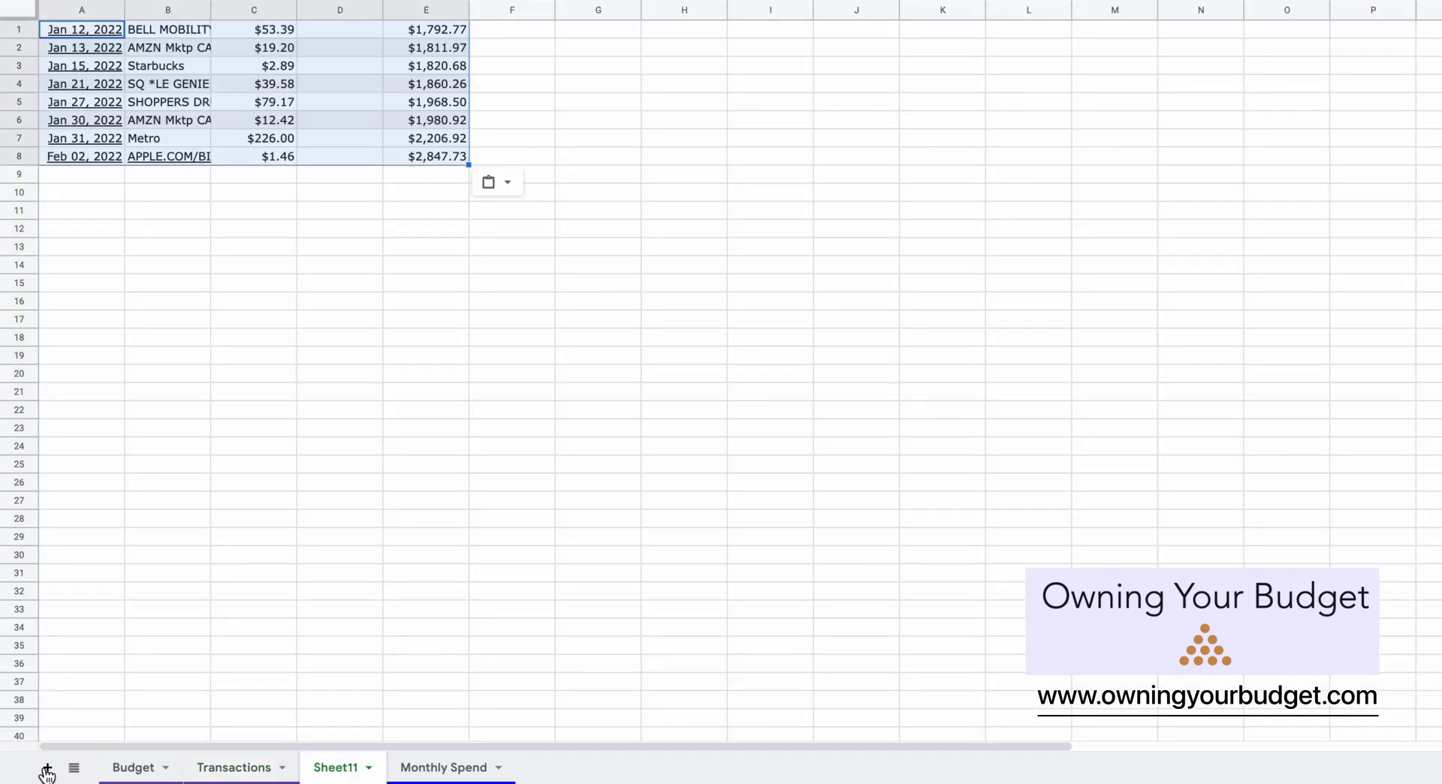
pyautogui.click(275, 246)
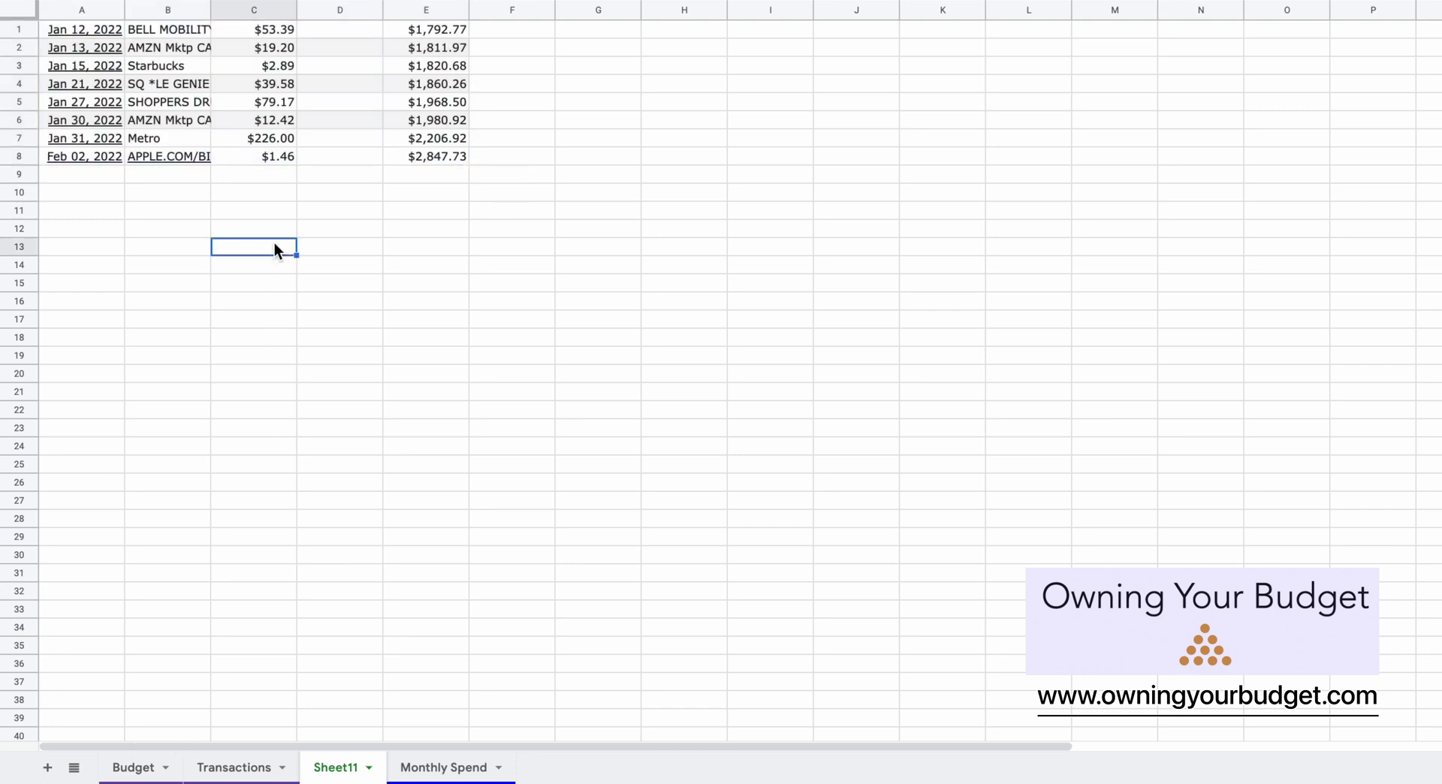
# Insert a blank column before the transaction amounts in Sheet11 to match the Category column of the Transactions sheet
pyautogui.click(256, 760)
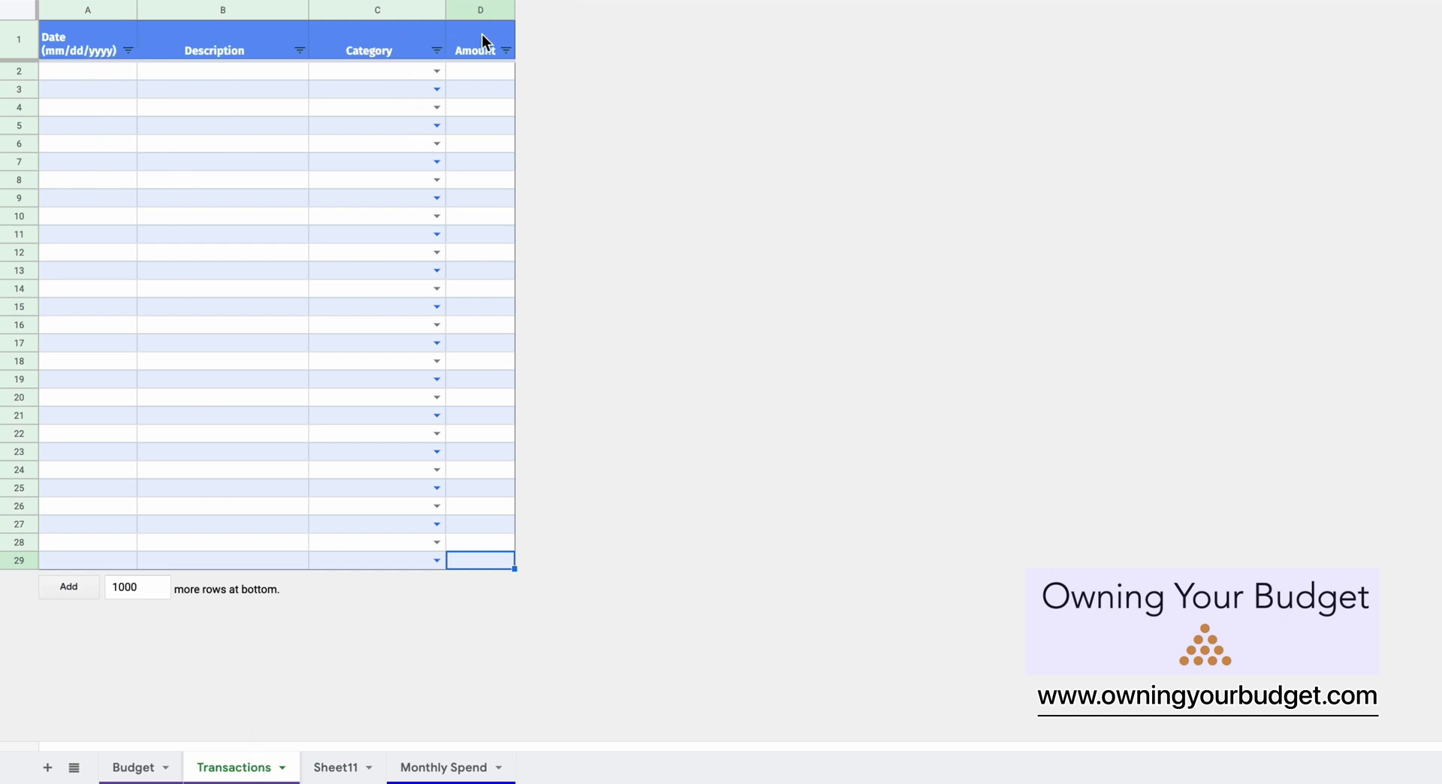
pyautogui.click(338, 767)
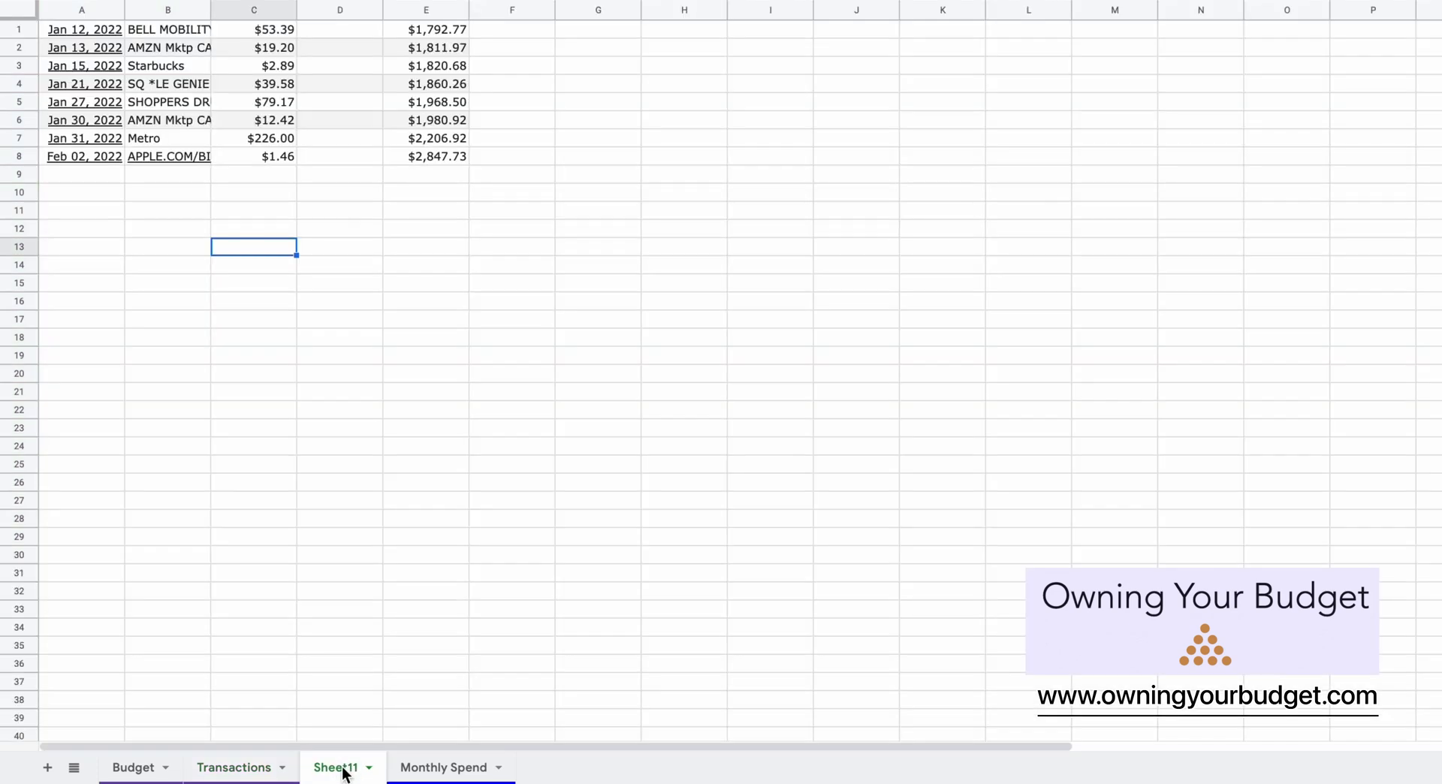
pyautogui.click(159, 200)
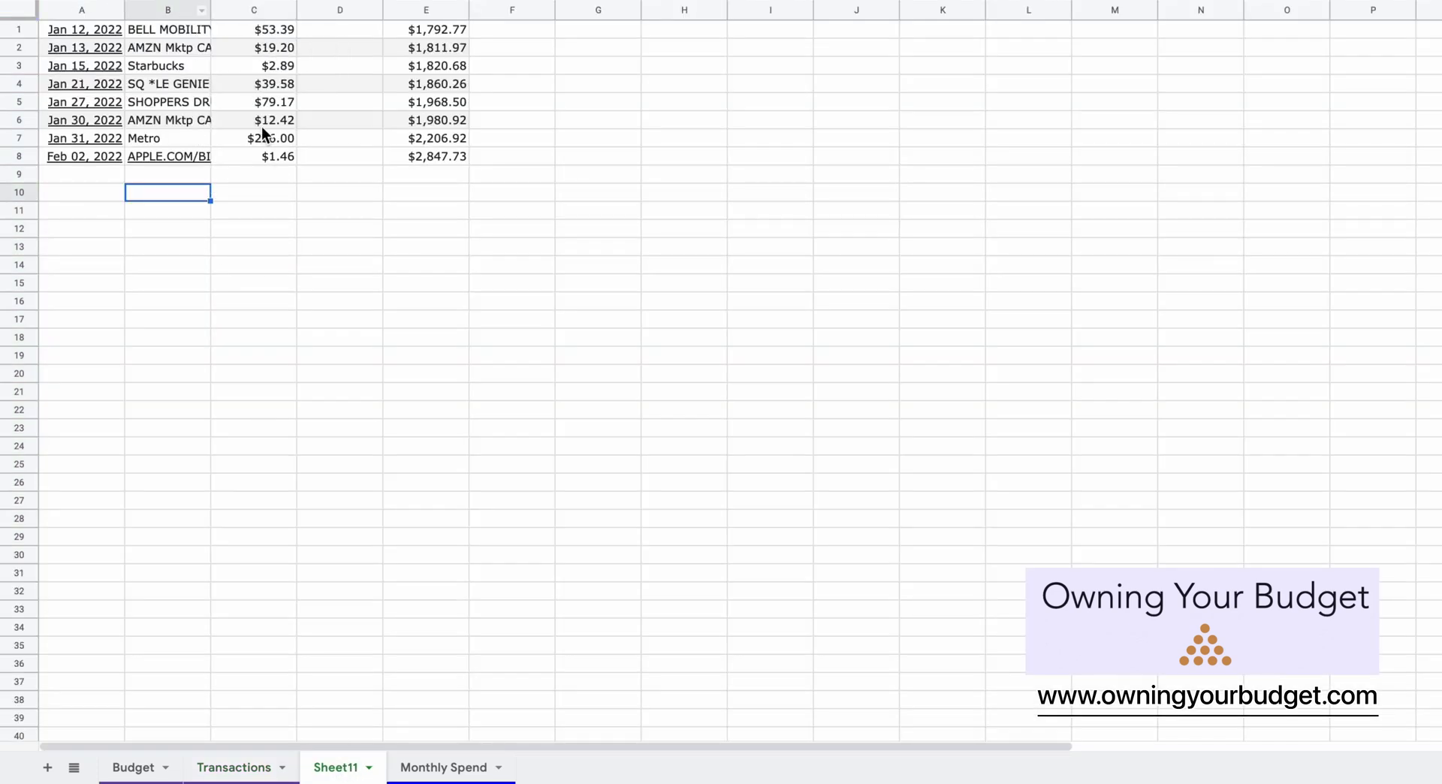
pyautogui.moveTo(448, 190); pyautogui.dragTo(427, 29)
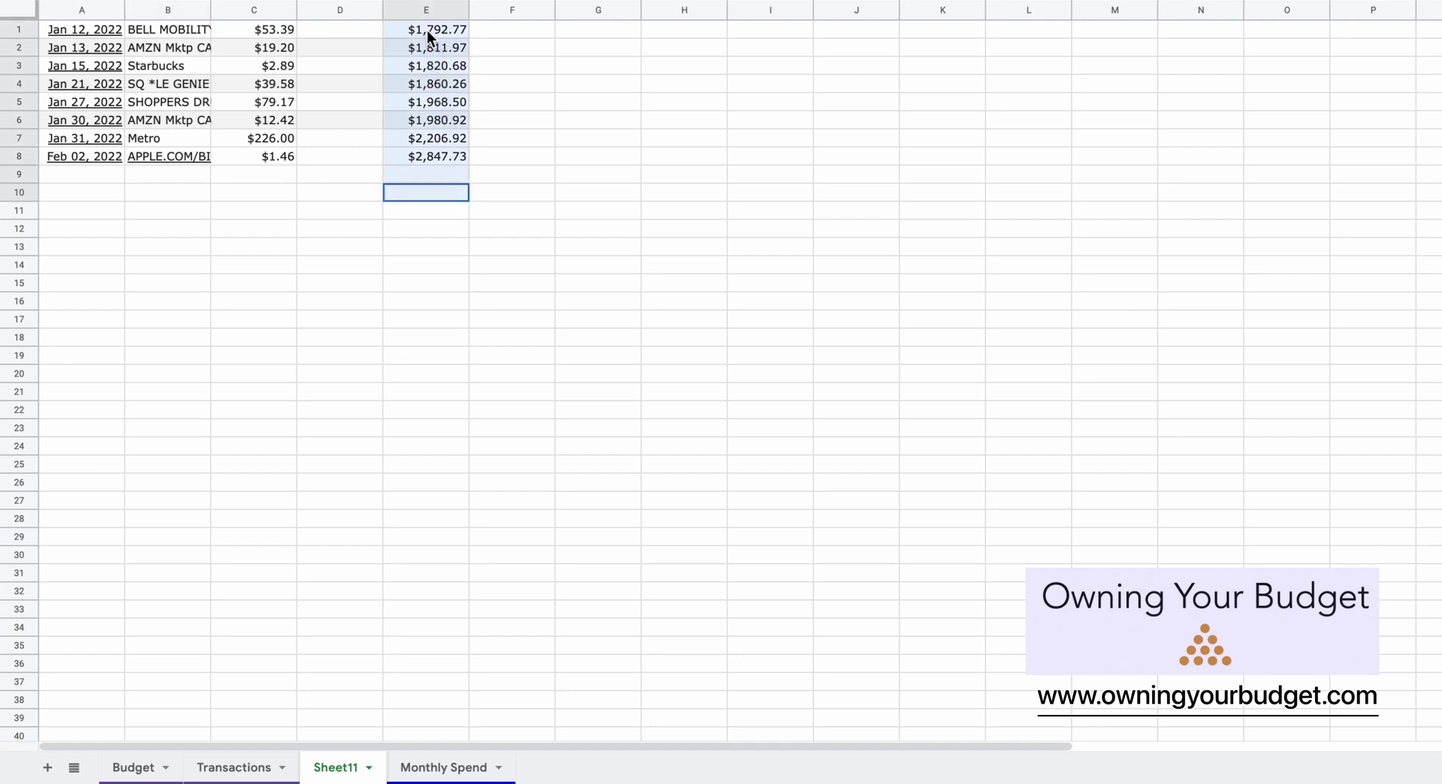
pyautogui.click(361, 175)
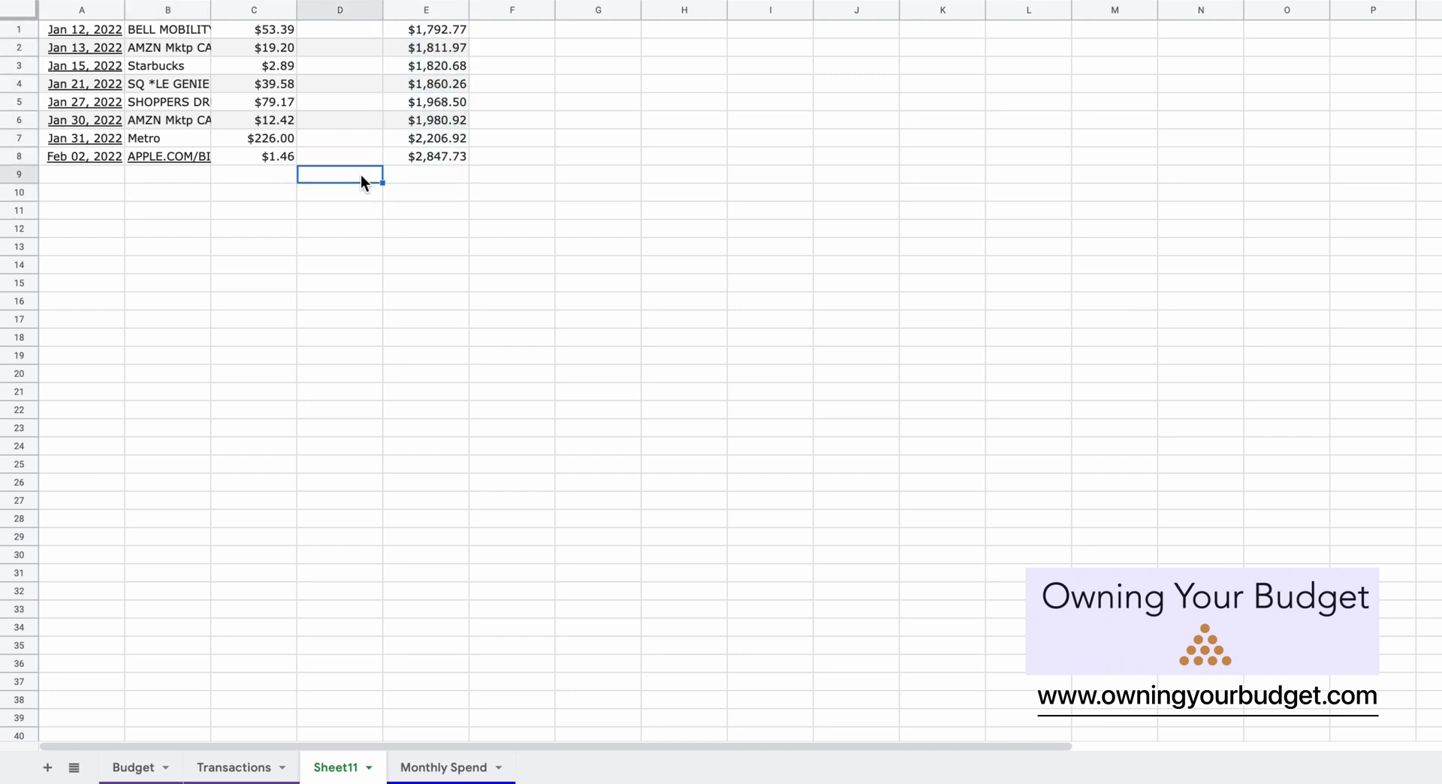
pyautogui.click(241, 11)
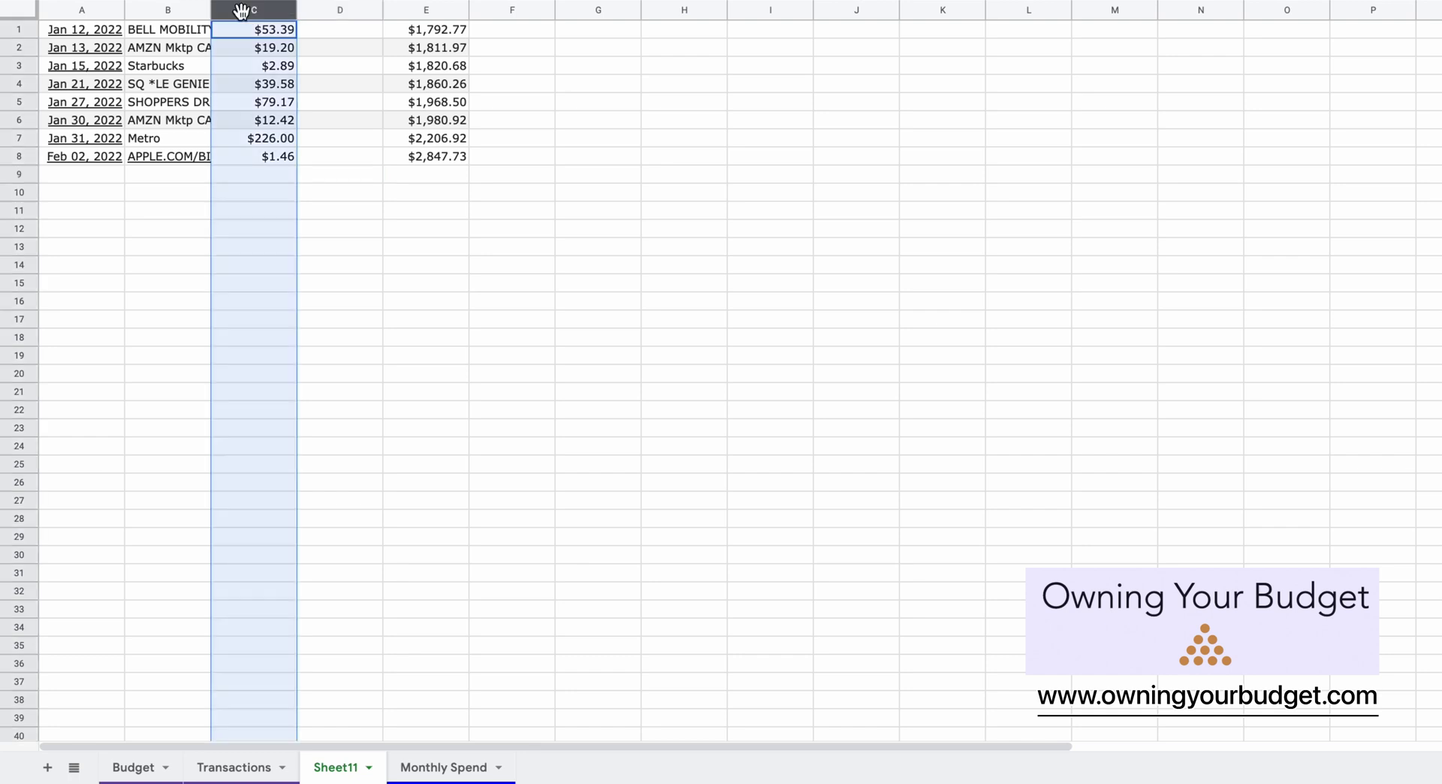
pyautogui.rightClick(242, 11)
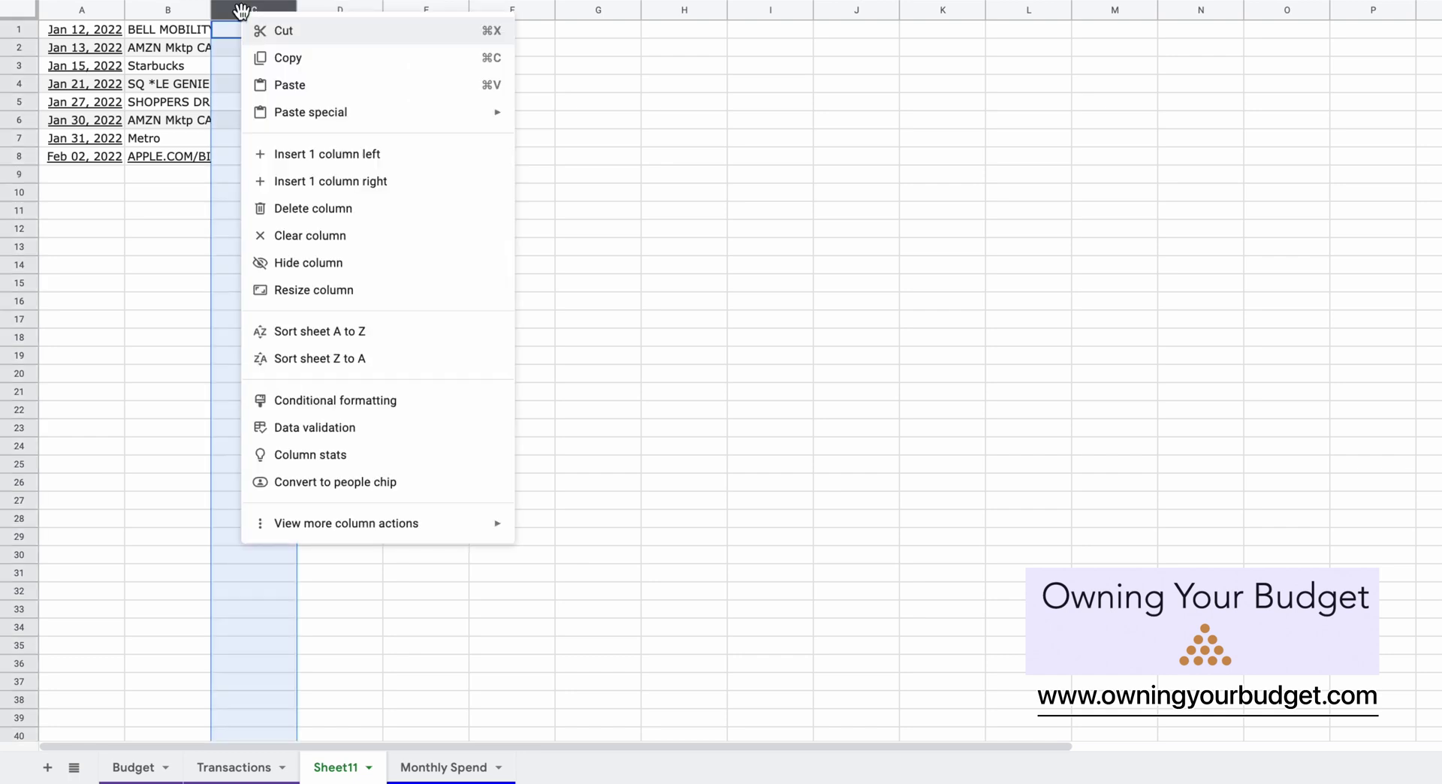
pyautogui.click(292, 152)
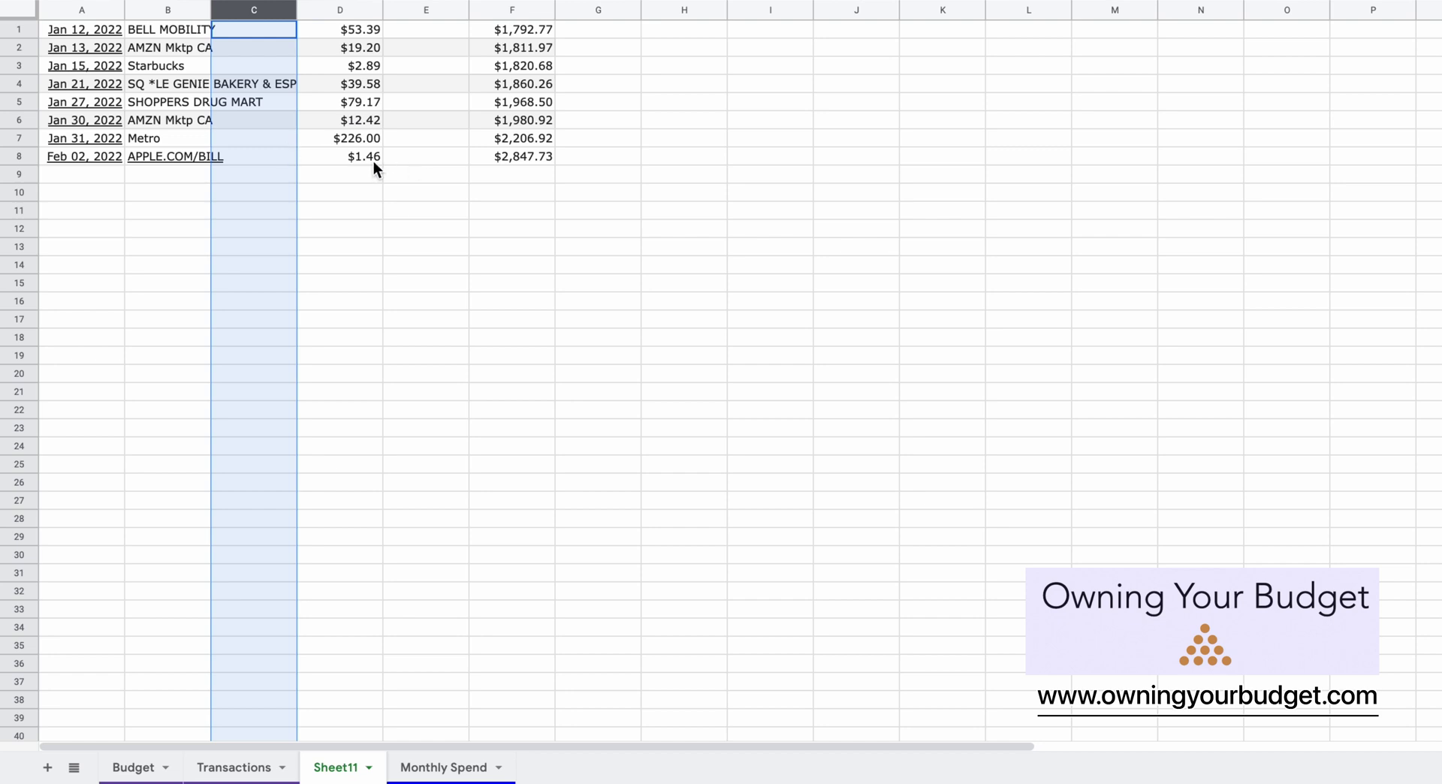
# Copy the range A1:D8 from Sheet11 and paste it into the Transactions sheet starting at A2
pyautogui.moveTo(373, 159); pyautogui.dragTo(74, 18)
pyautogui.hotkey('ctrl', 'c')
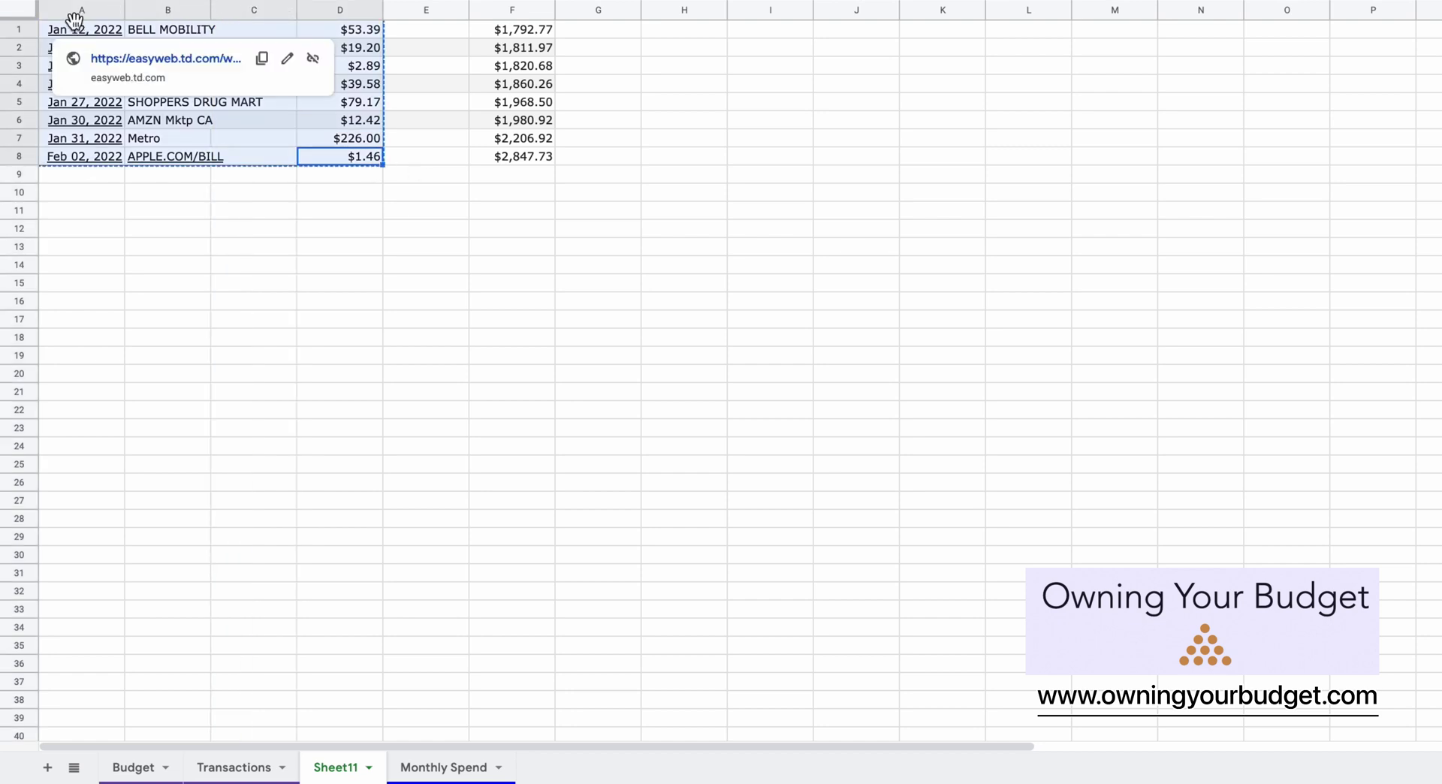
pyautogui.click(168, 232)
pyautogui.click(233, 767)
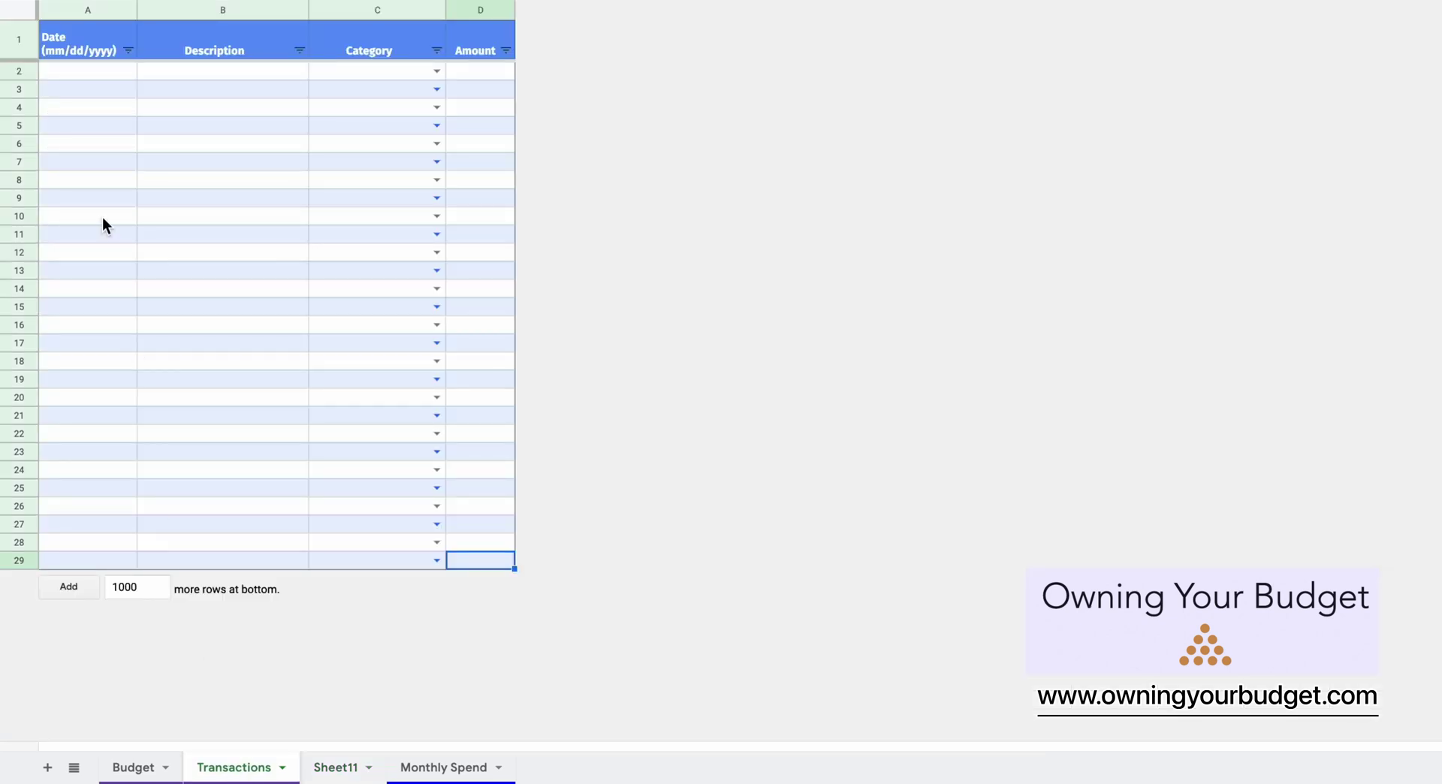
pyautogui.click(88, 75)
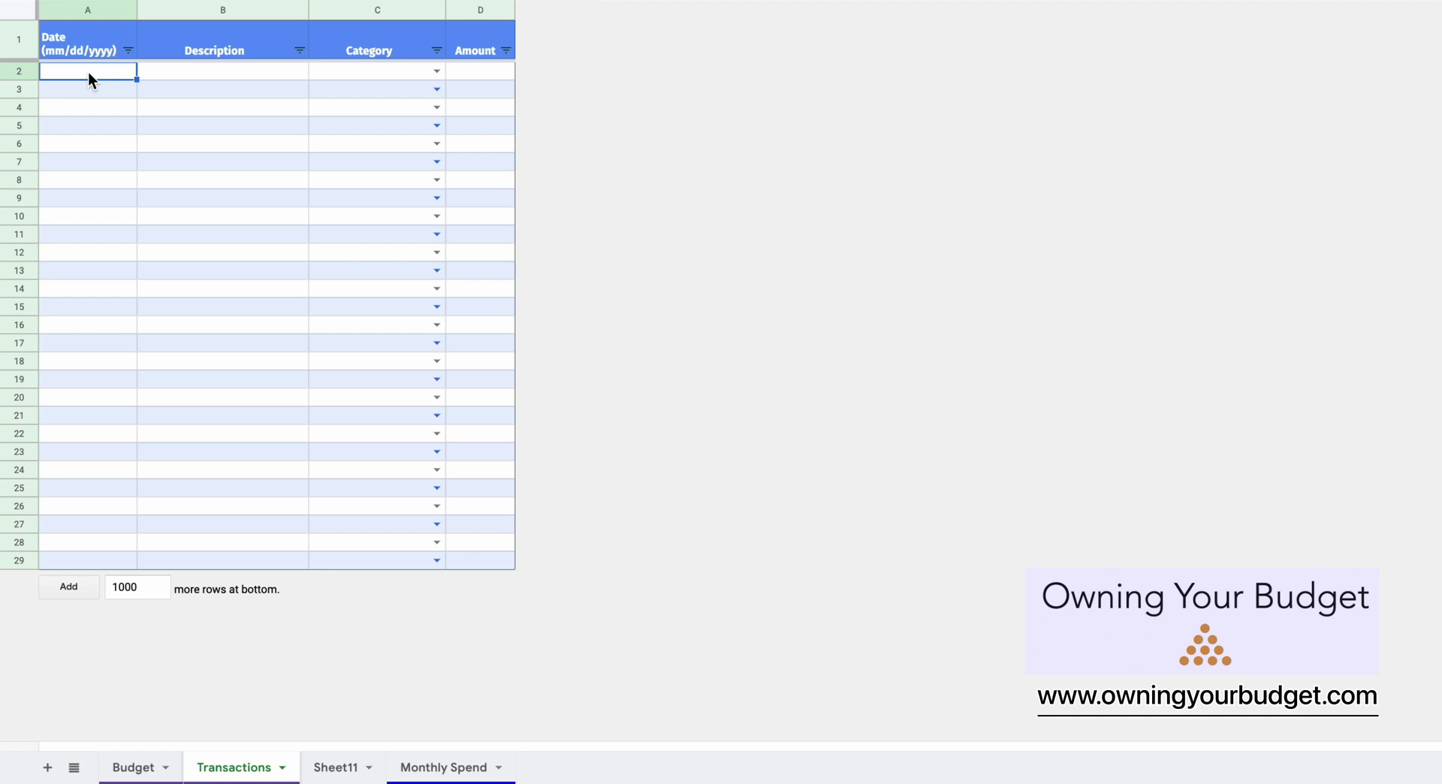
pyautogui.hotkey('ctrl', 'v')
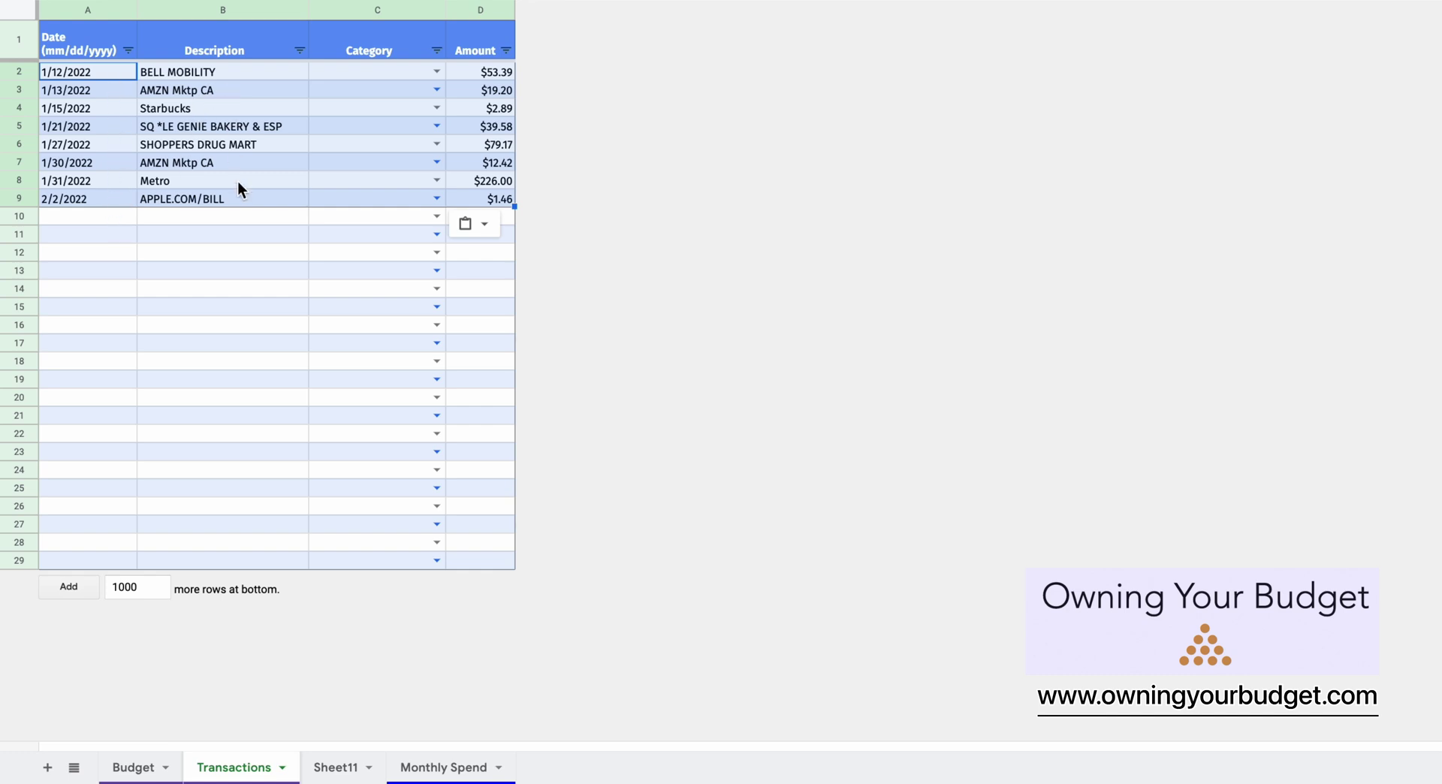
pyautogui.click(251, 270)
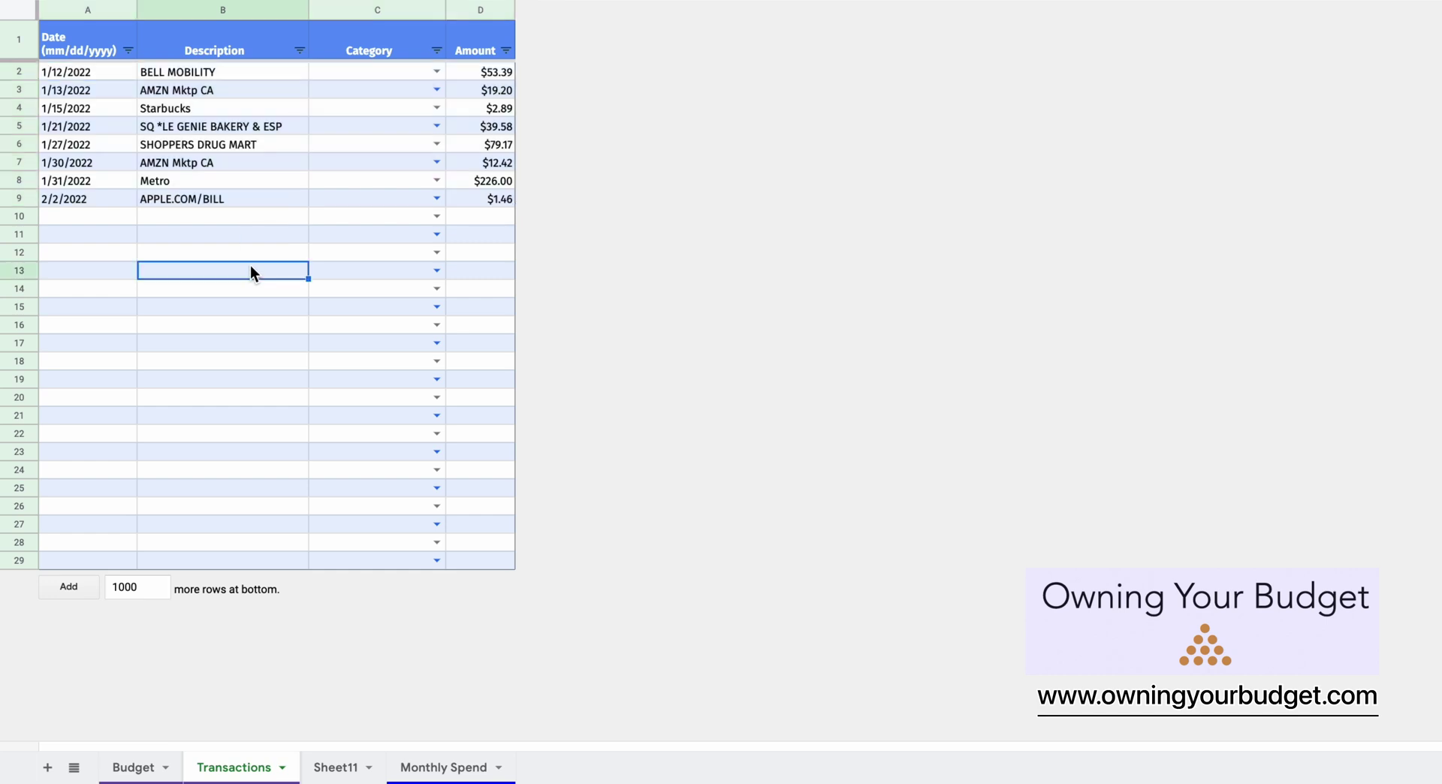
# Assign the category Cellphone to the BELL MOBILITY transaction and Nail to the first AMZN Mktp CA transaction
pyautogui.click(436, 72)
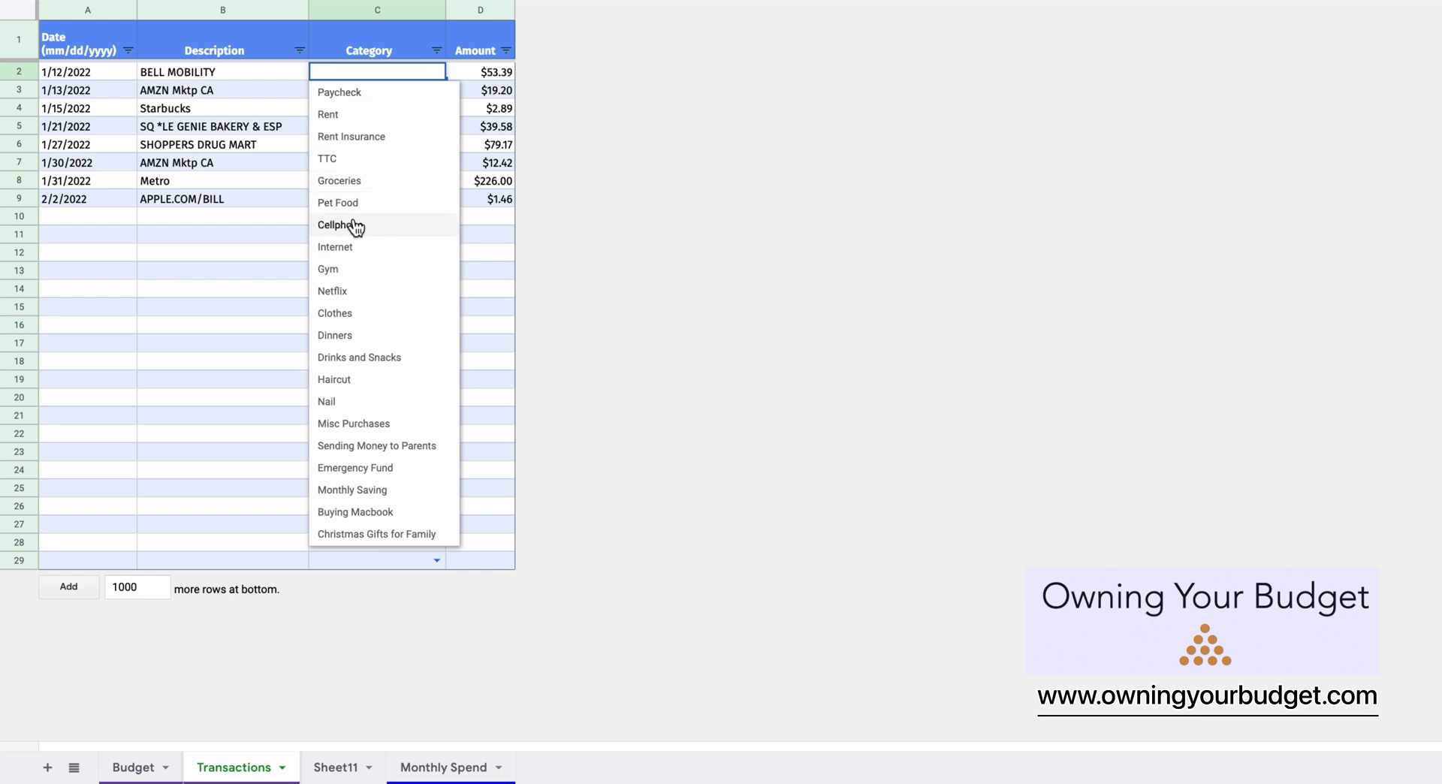
pyautogui.click(353, 224)
pyautogui.click(438, 89)
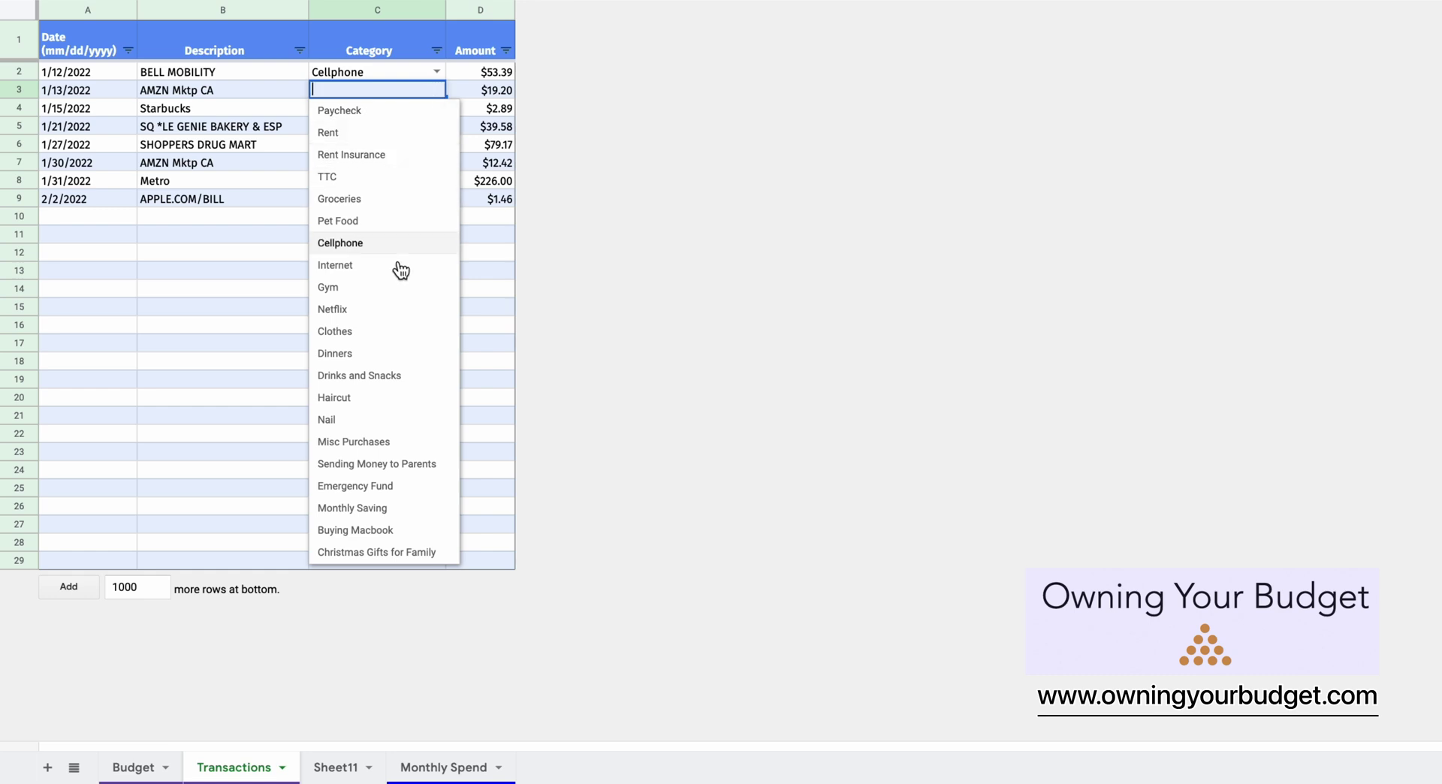
pyautogui.click(389, 421)
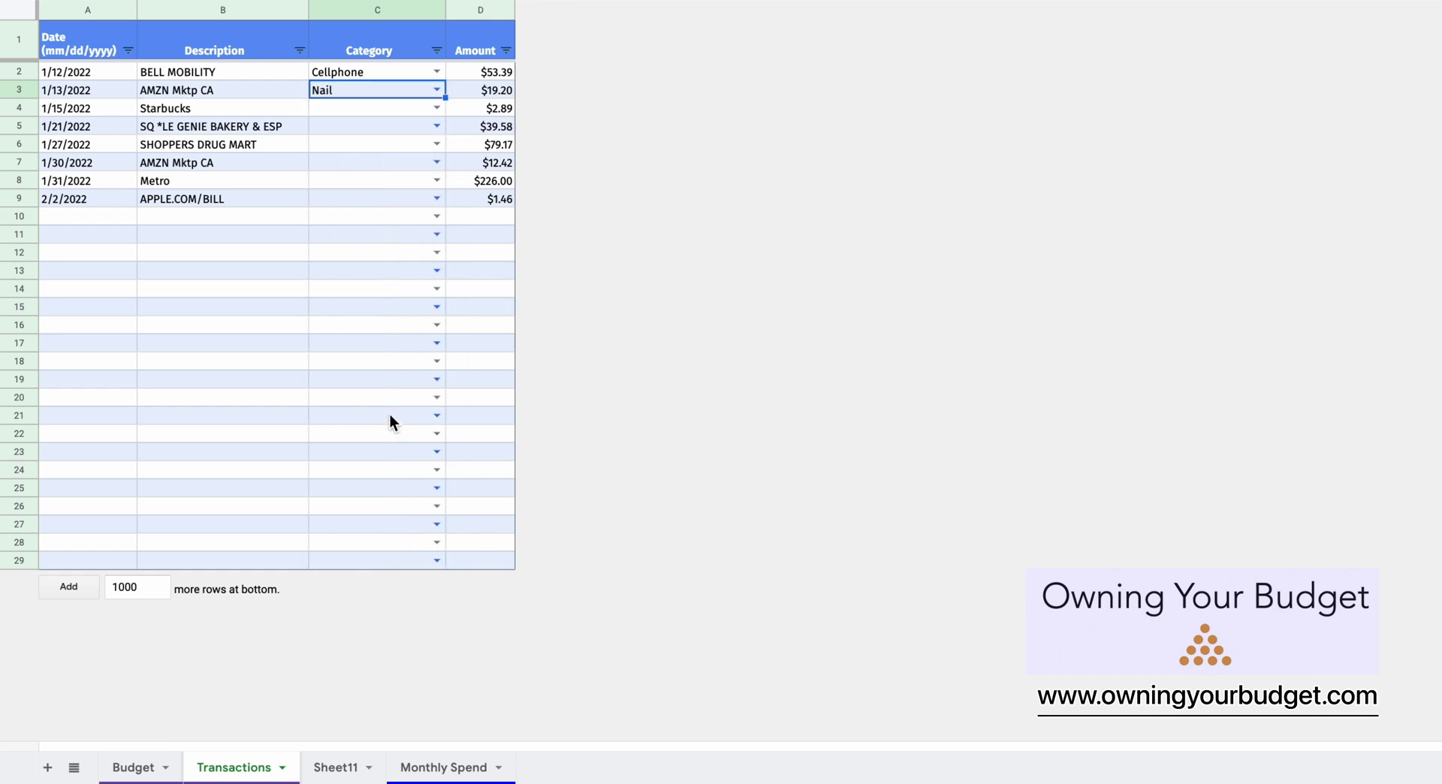
pyautogui.click(437, 108)
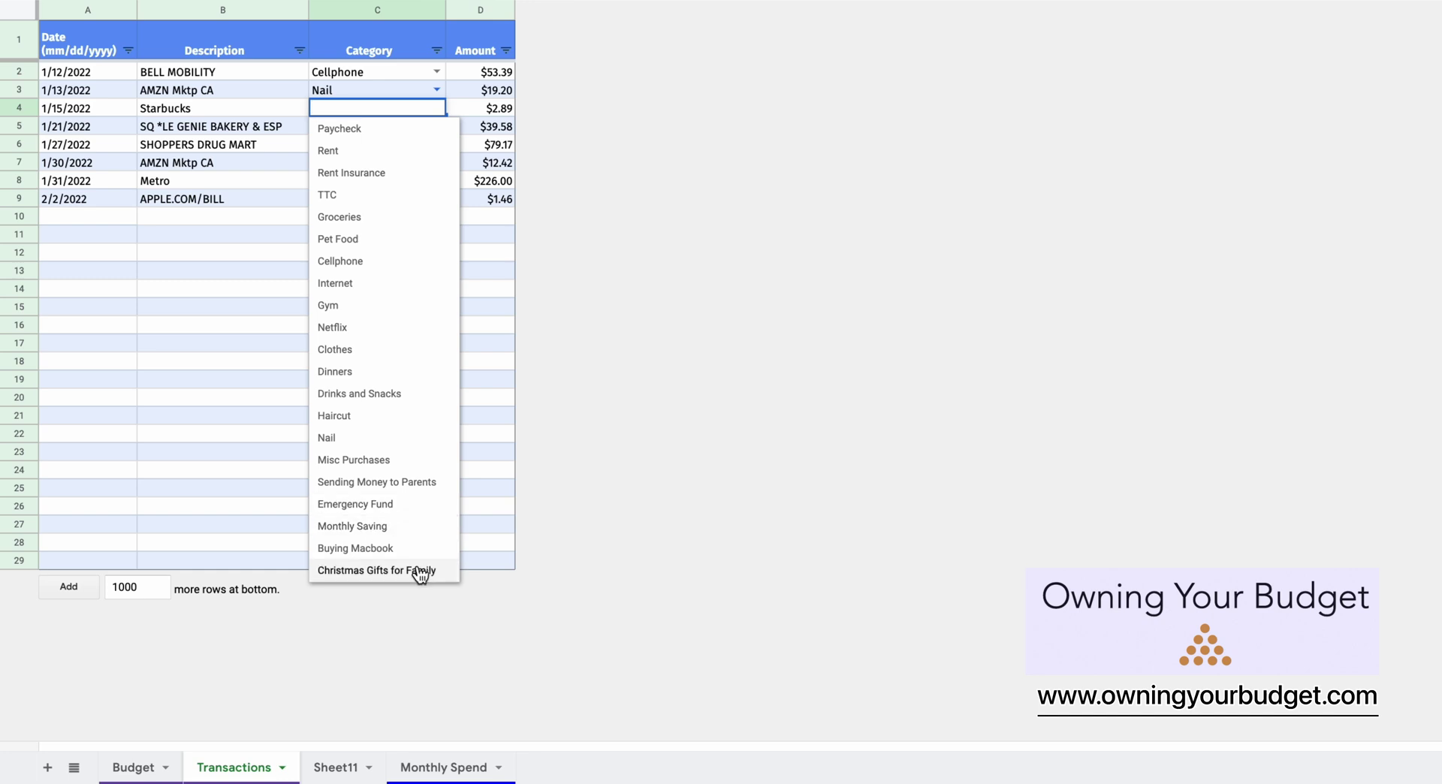
pyautogui.click(233, 675)
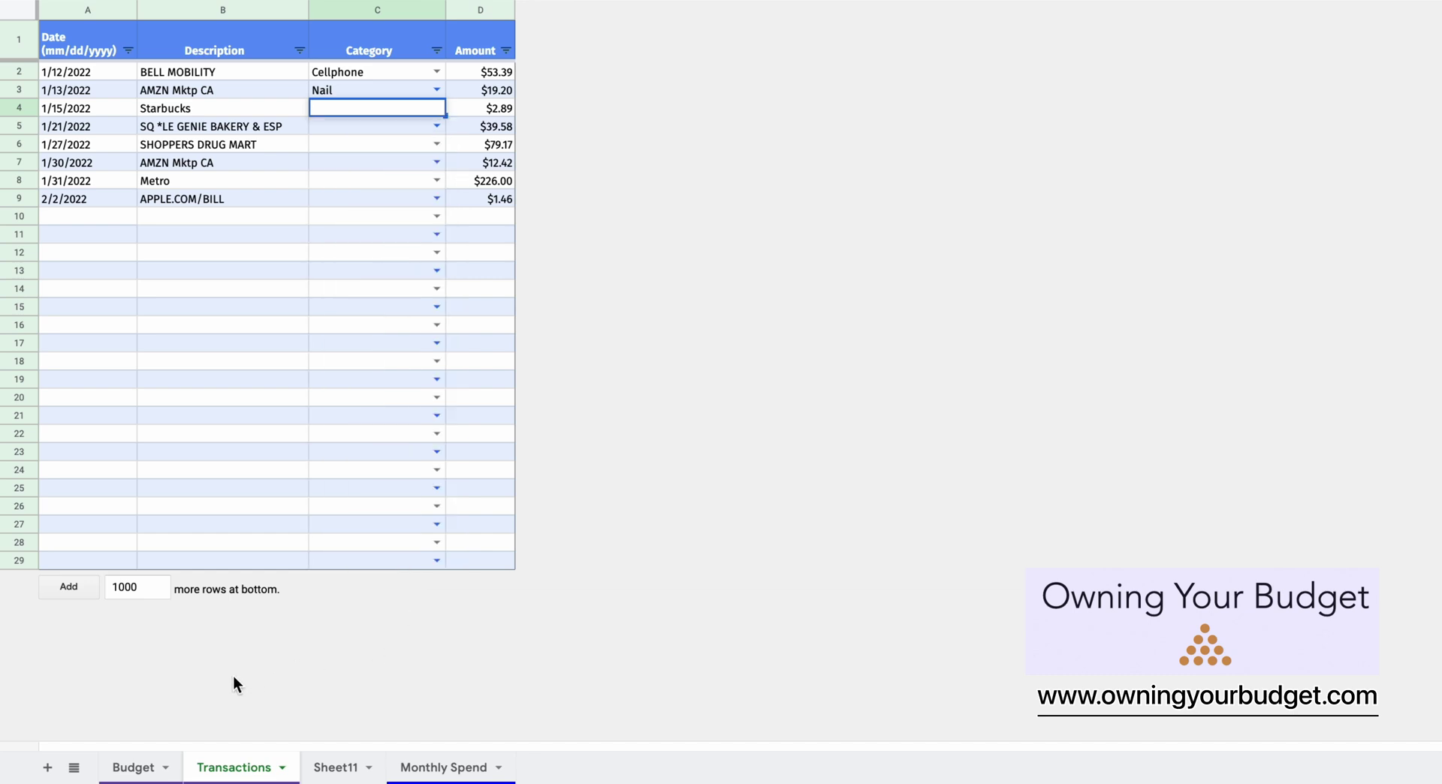
# Insert a row above Cellphone in the Budget sheet and enter Pet Insurance as its category
pyautogui.click(145, 769)
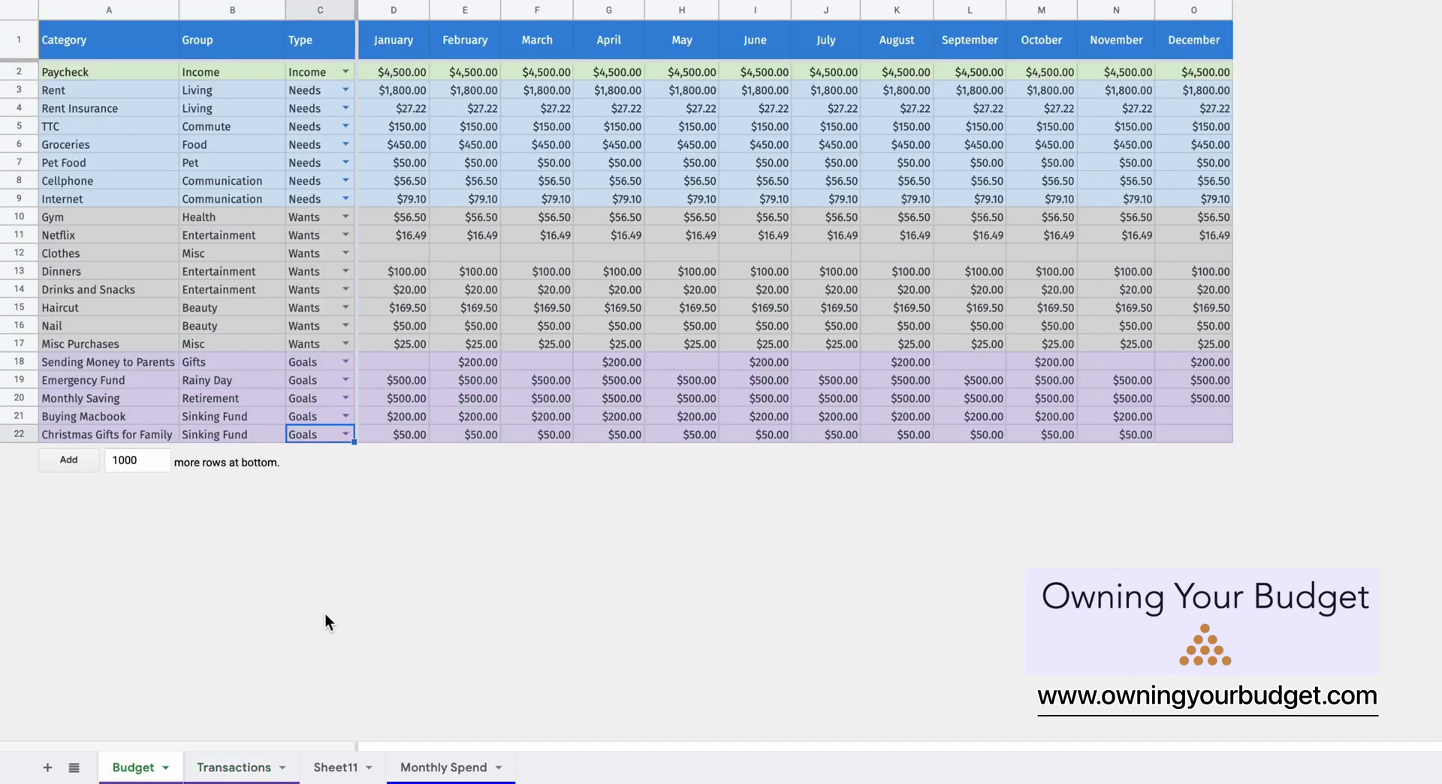
pyautogui.click(18, 180)
pyautogui.rightClick(18, 180)
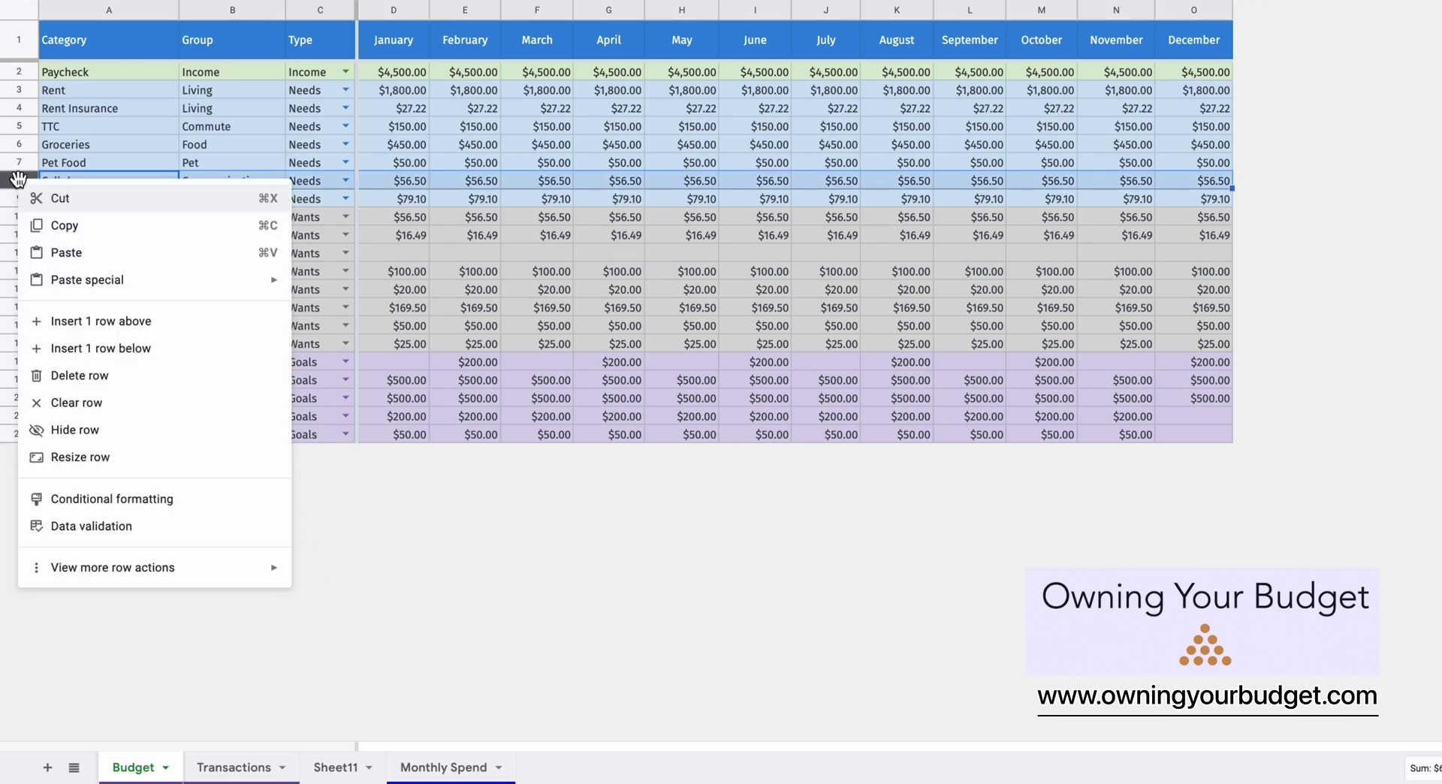
pyautogui.click(90, 321)
pyautogui.click(110, 174)
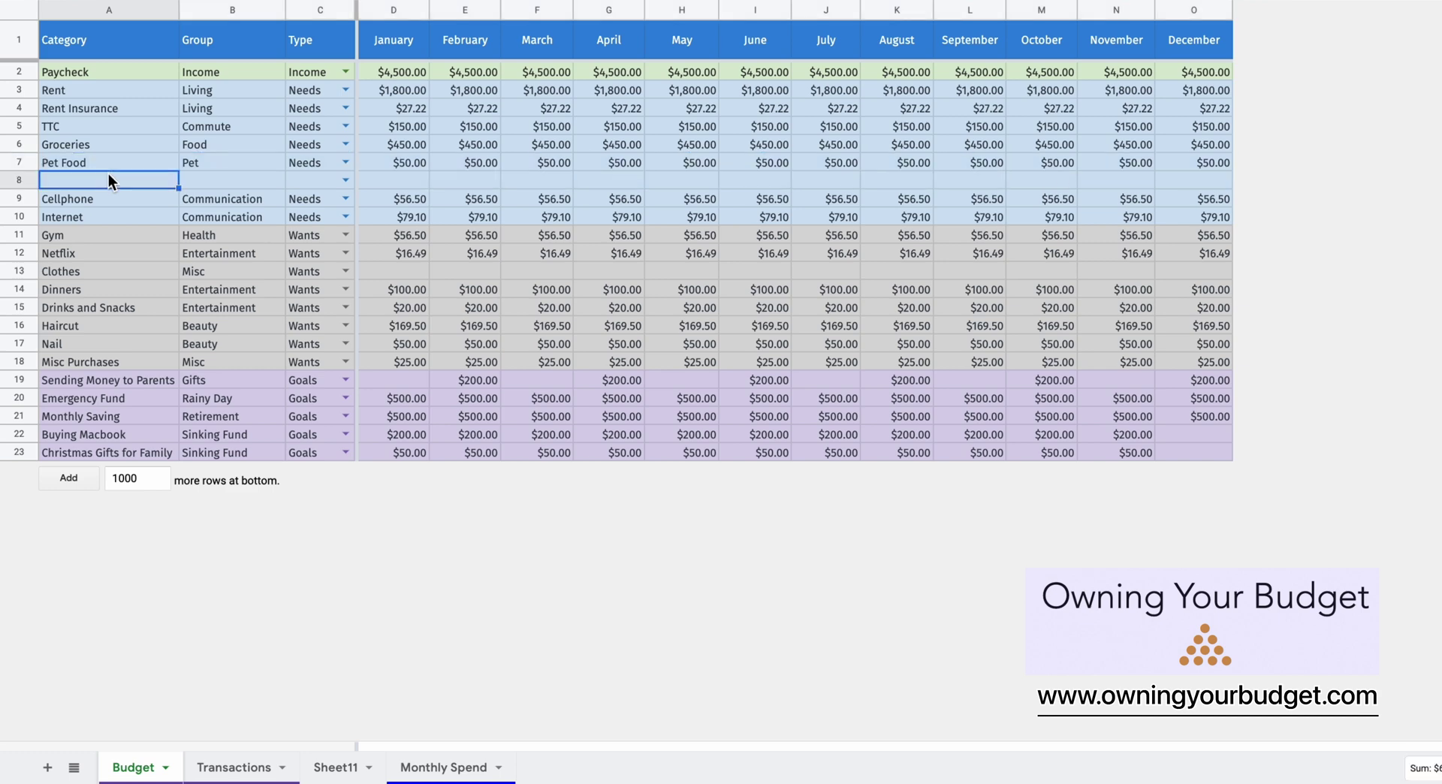
pyautogui.write('Pet Insurance')
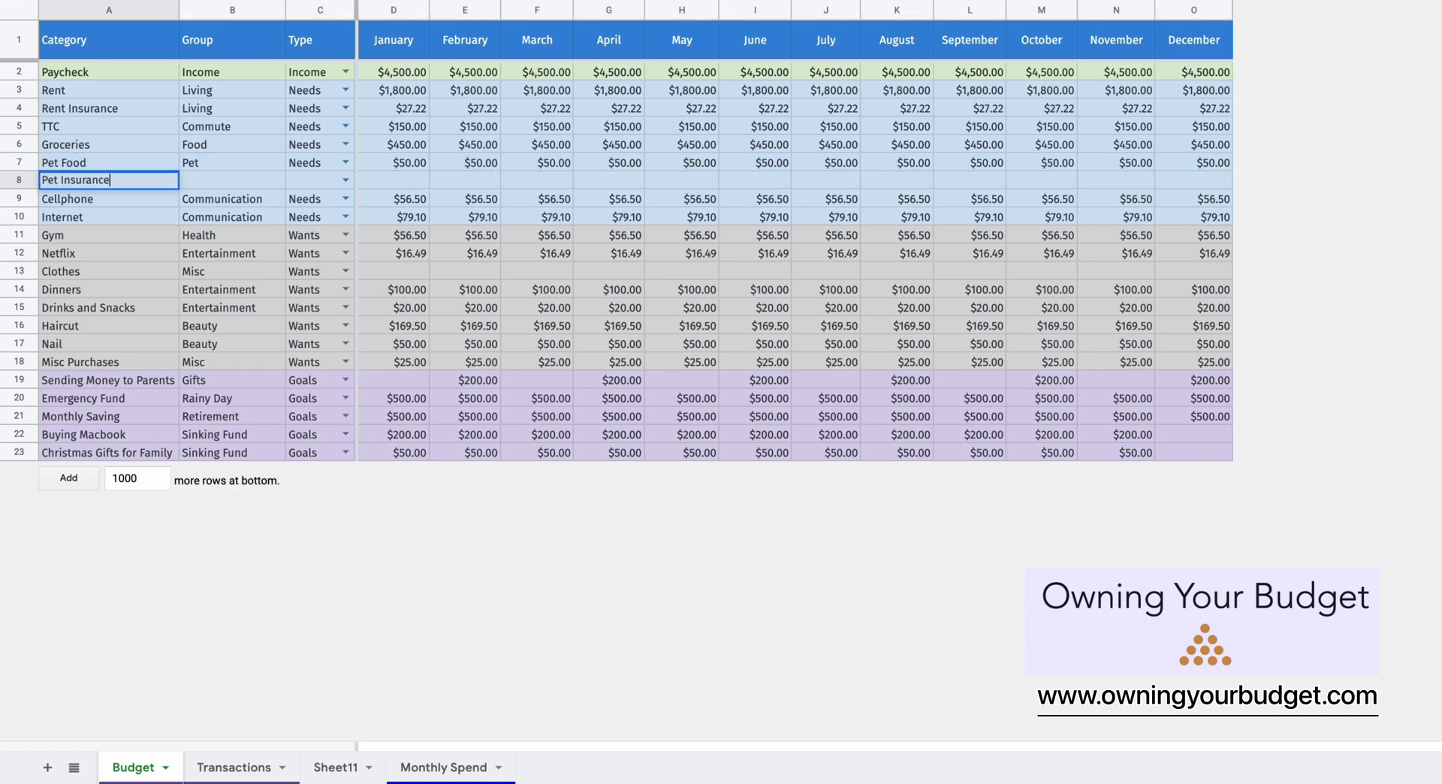
pyautogui.press('Return')
# Set the Pet Insurance row's group to Pet and its type to Needs
pyautogui.click(232, 180)
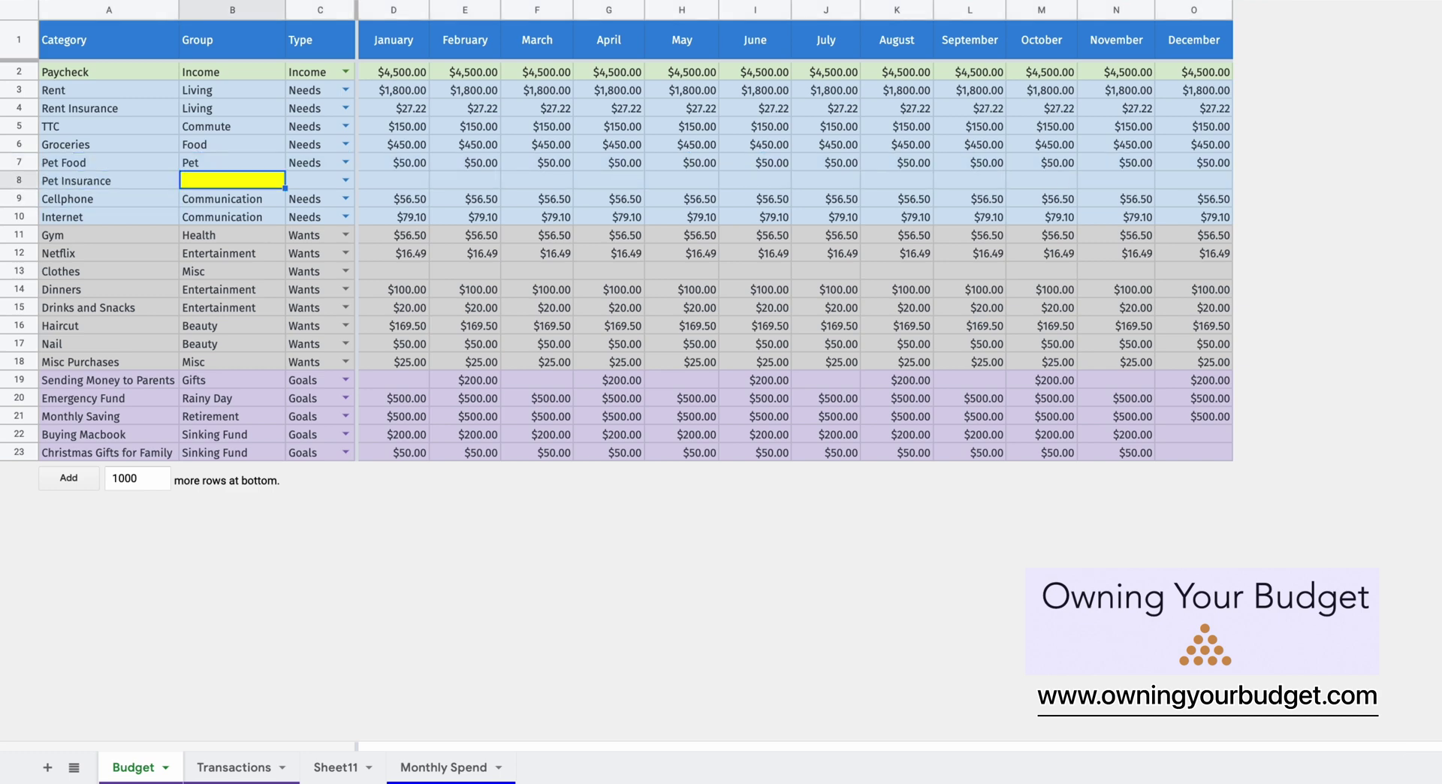
pyautogui.write('Pet')
pyautogui.press('Tab')
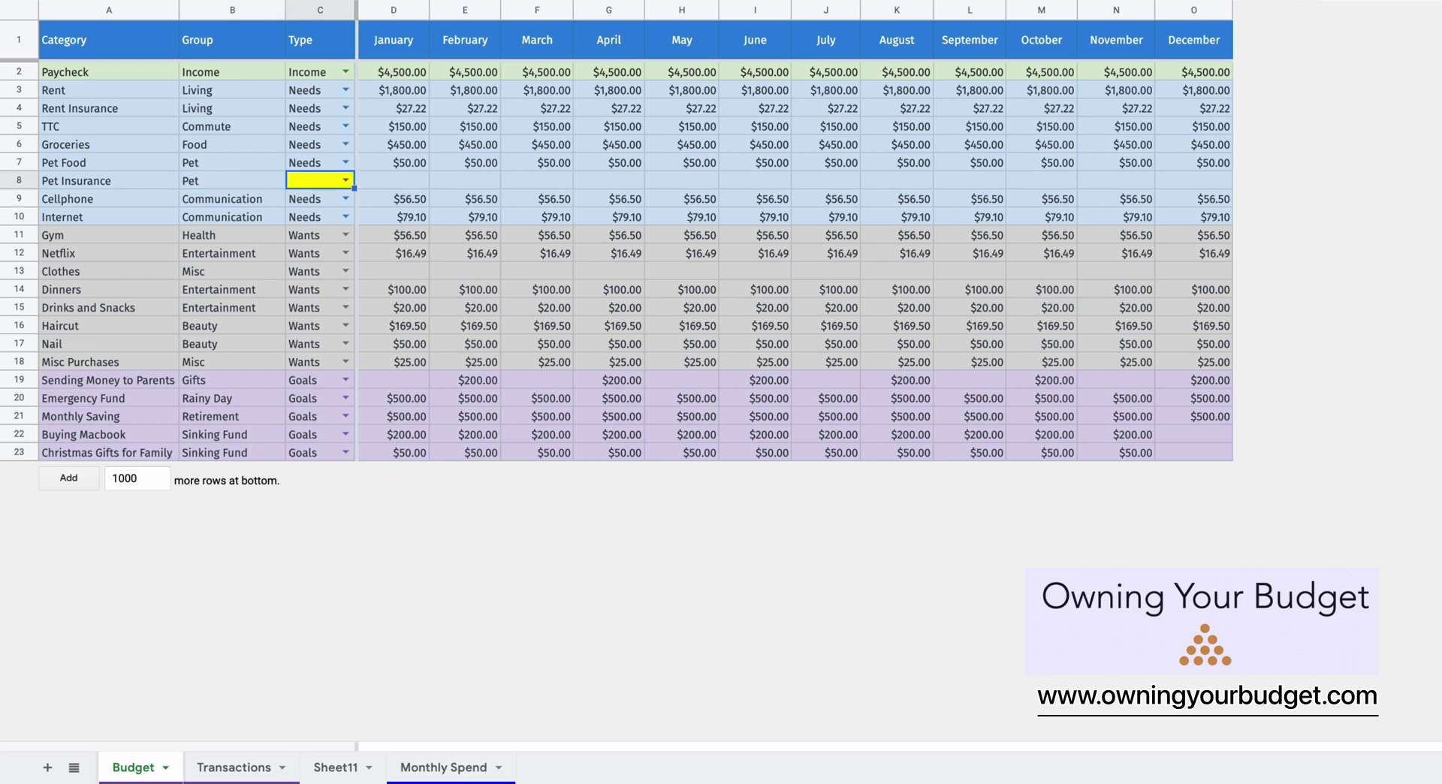
pyautogui.write('Needs')
pyautogui.press('Return')
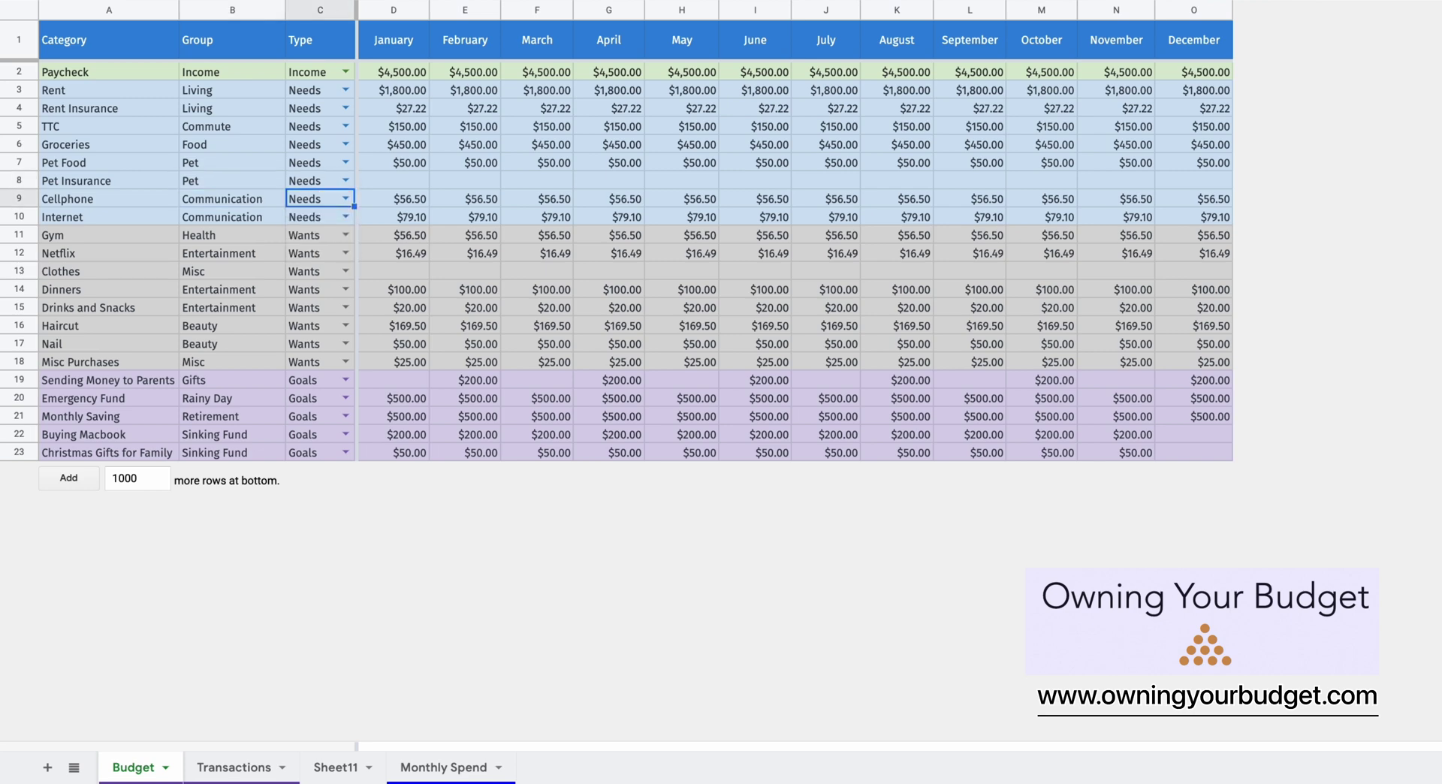
# Clear all transaction entries in A2:D9 of the Transactions sheet
pyautogui.click(212, 770)
pyautogui.click(437, 216)
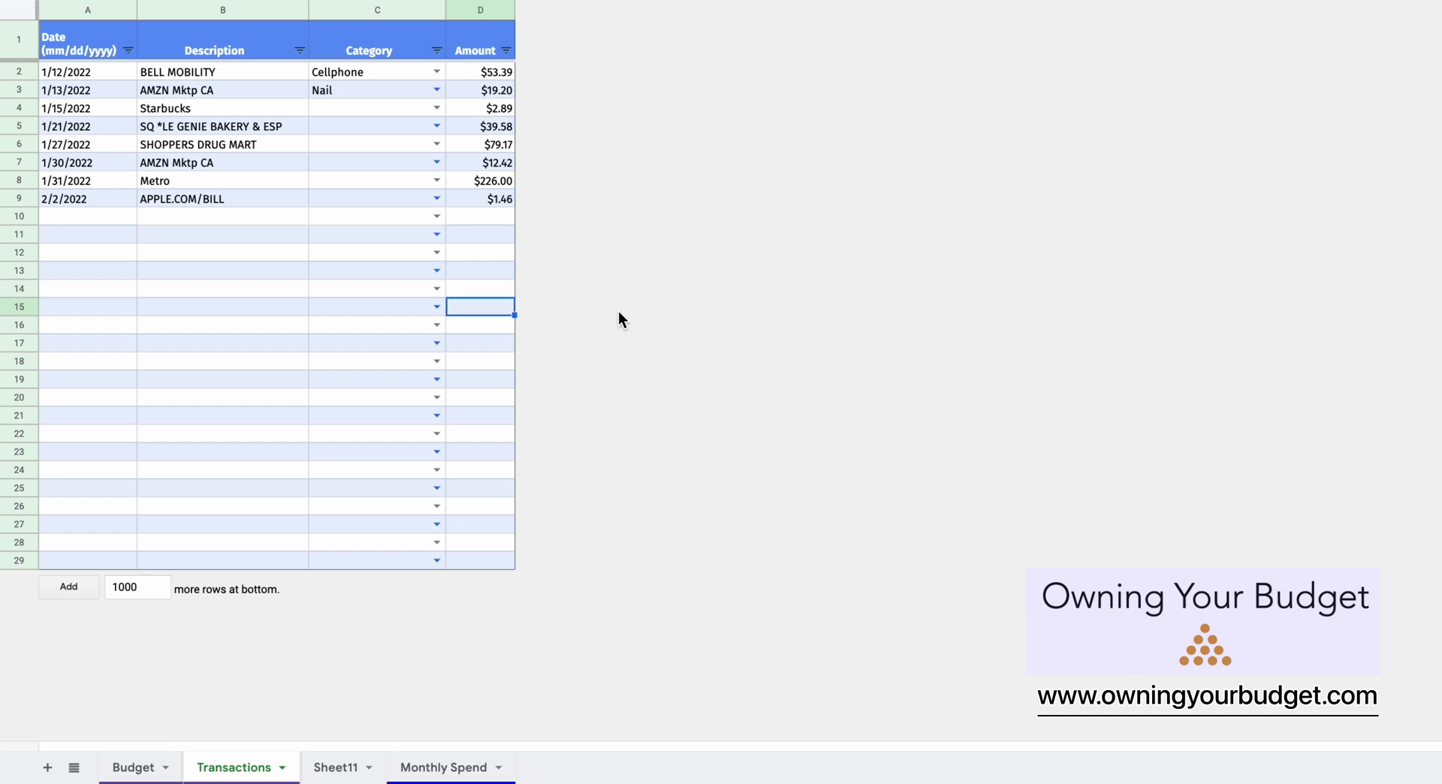
pyautogui.moveTo(110, 69); pyautogui.dragTo(485, 206)
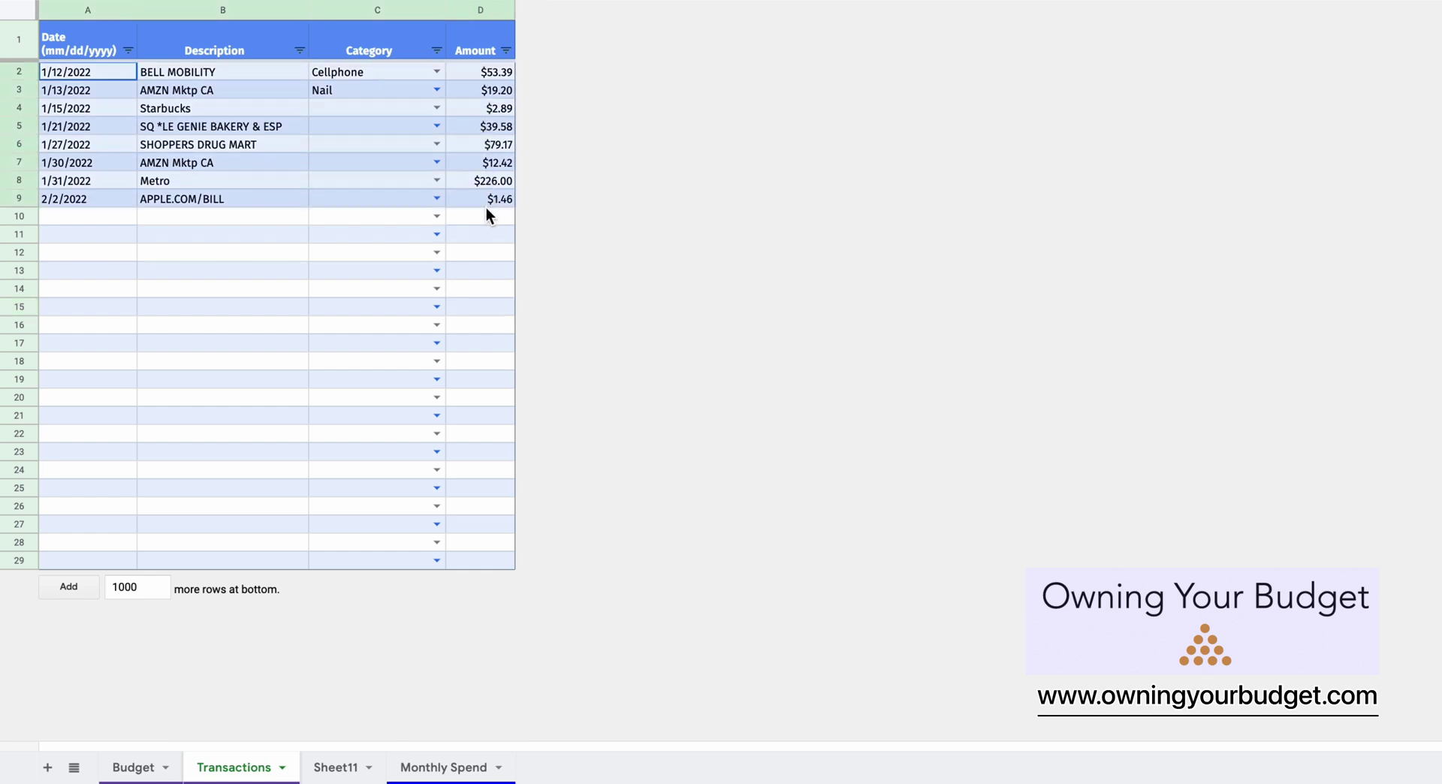
pyautogui.press('Delete')
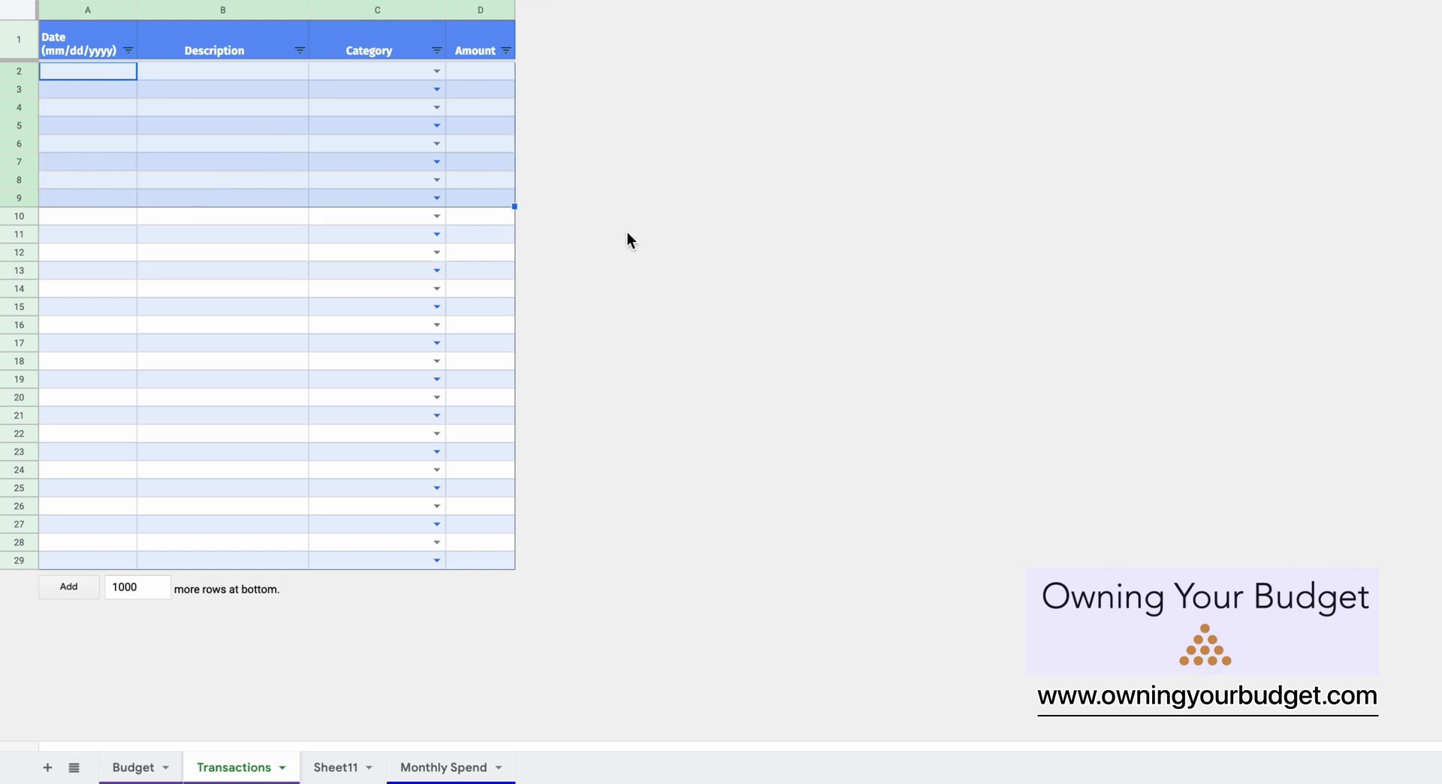
# Enter the date 1/1 and the description "Kibble for Pet" in row 2 of the Transactions sheet
pyautogui.click(93, 88)
pyautogui.click(94, 70)
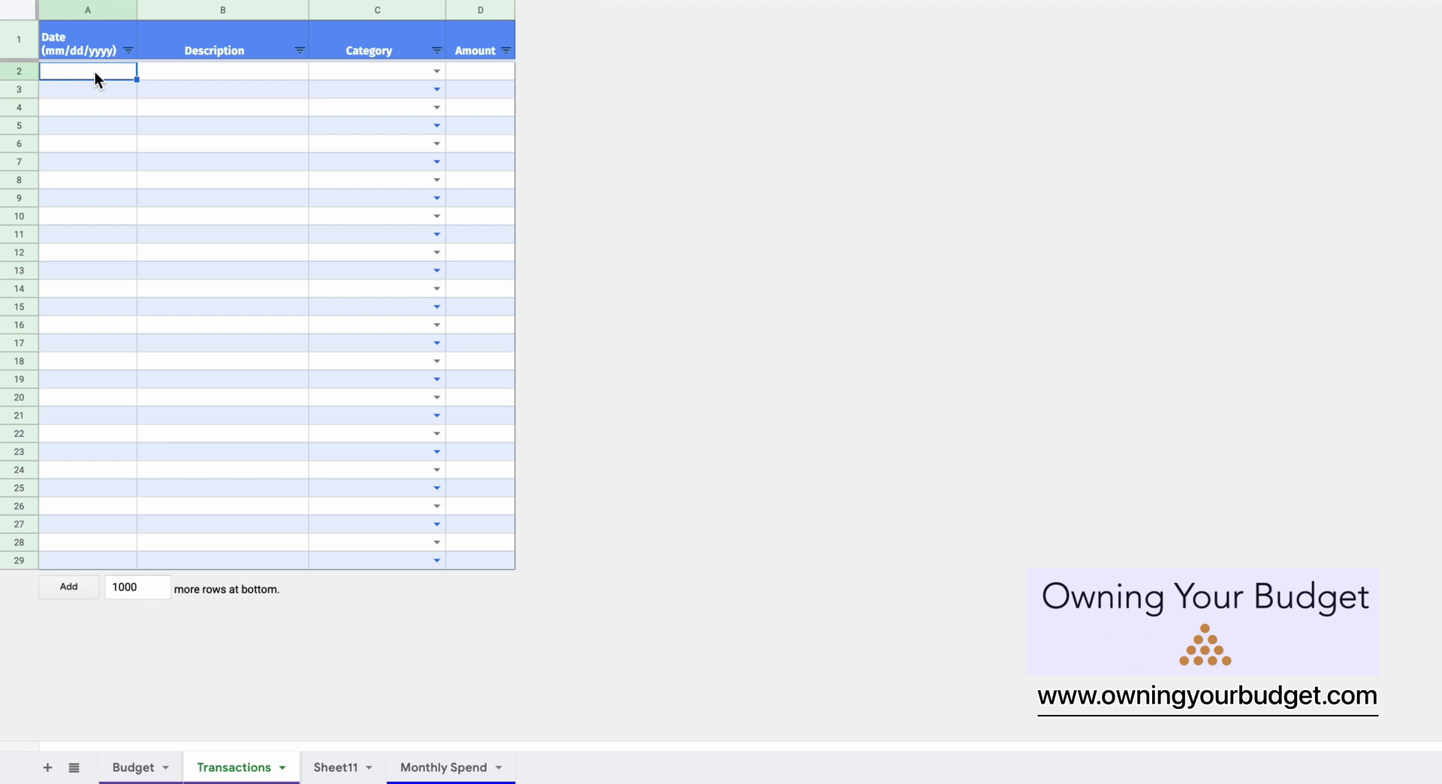
pyautogui.write('1/1')
pyautogui.press('Tab')
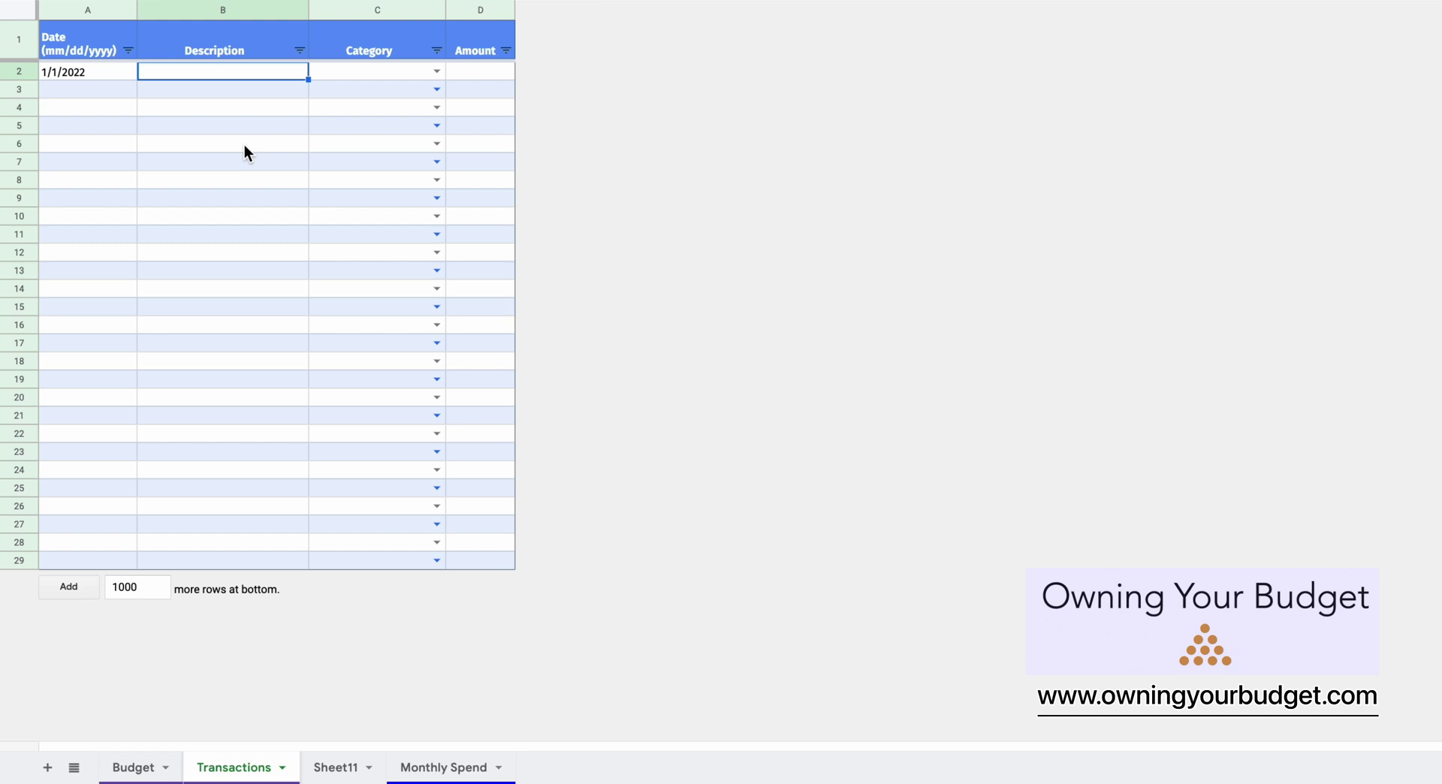
pyautogui.write('Kibble f')
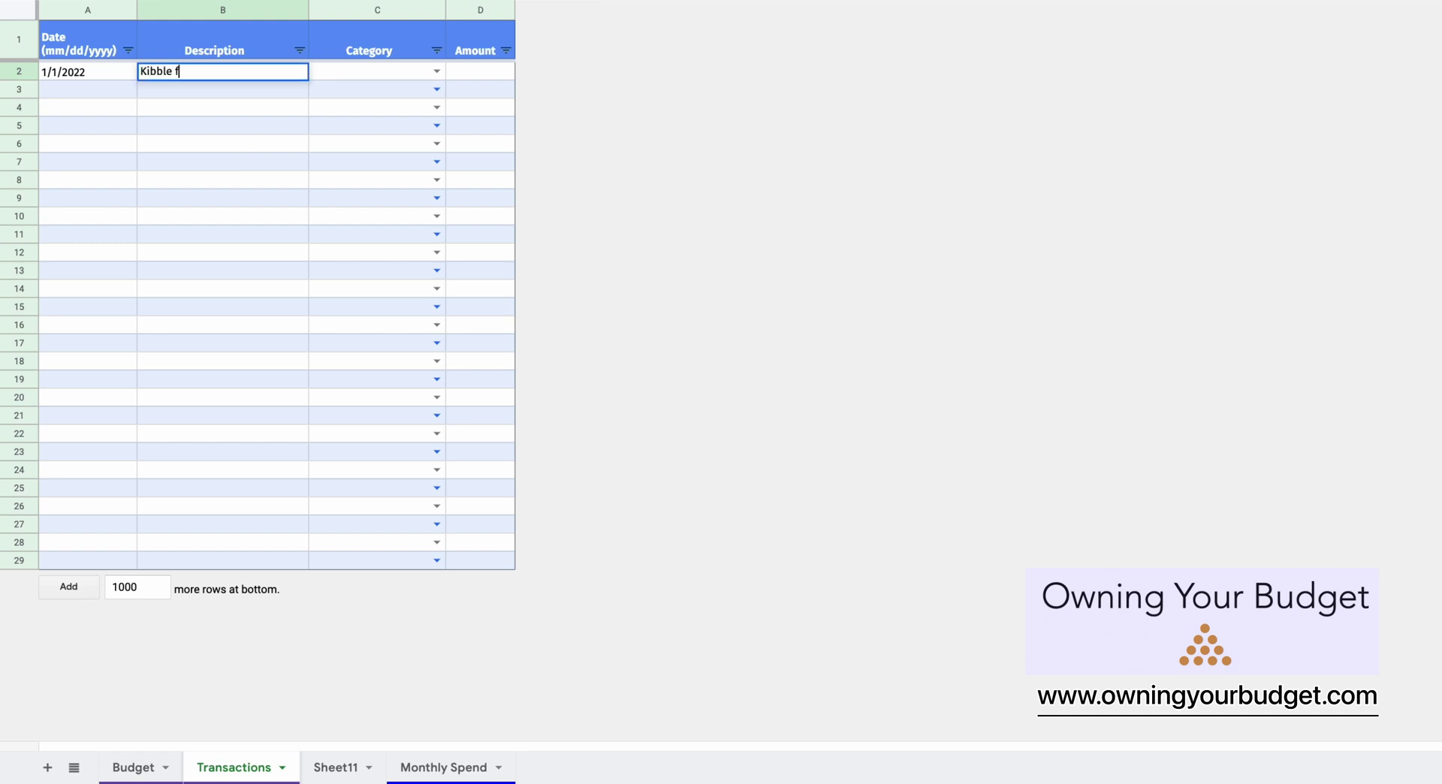
pyautogui.write('or Pet')
pyautogui.press('Tab')
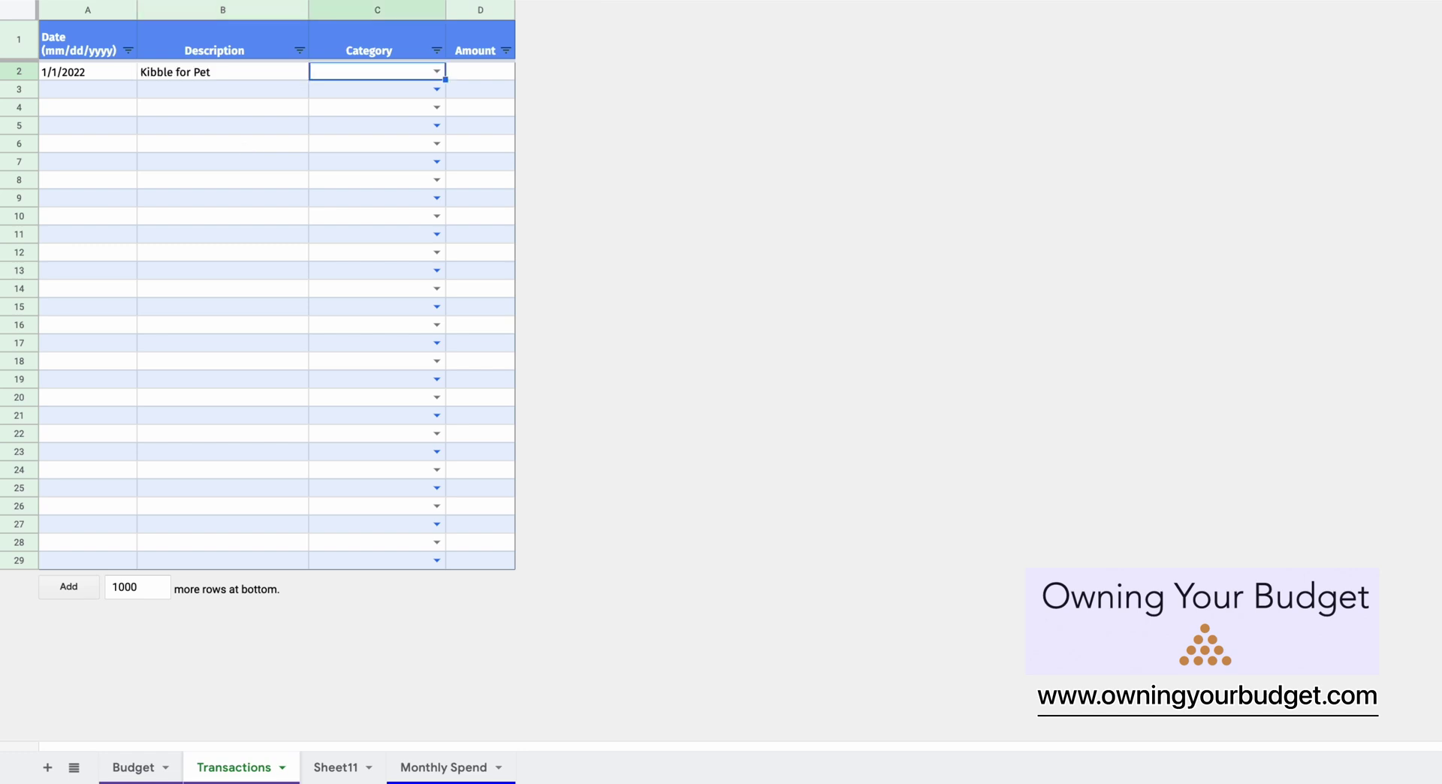
# Assign the Pet Food category and an amount of 80 to the Kibble for Pet transaction
pyautogui.click(436, 71)
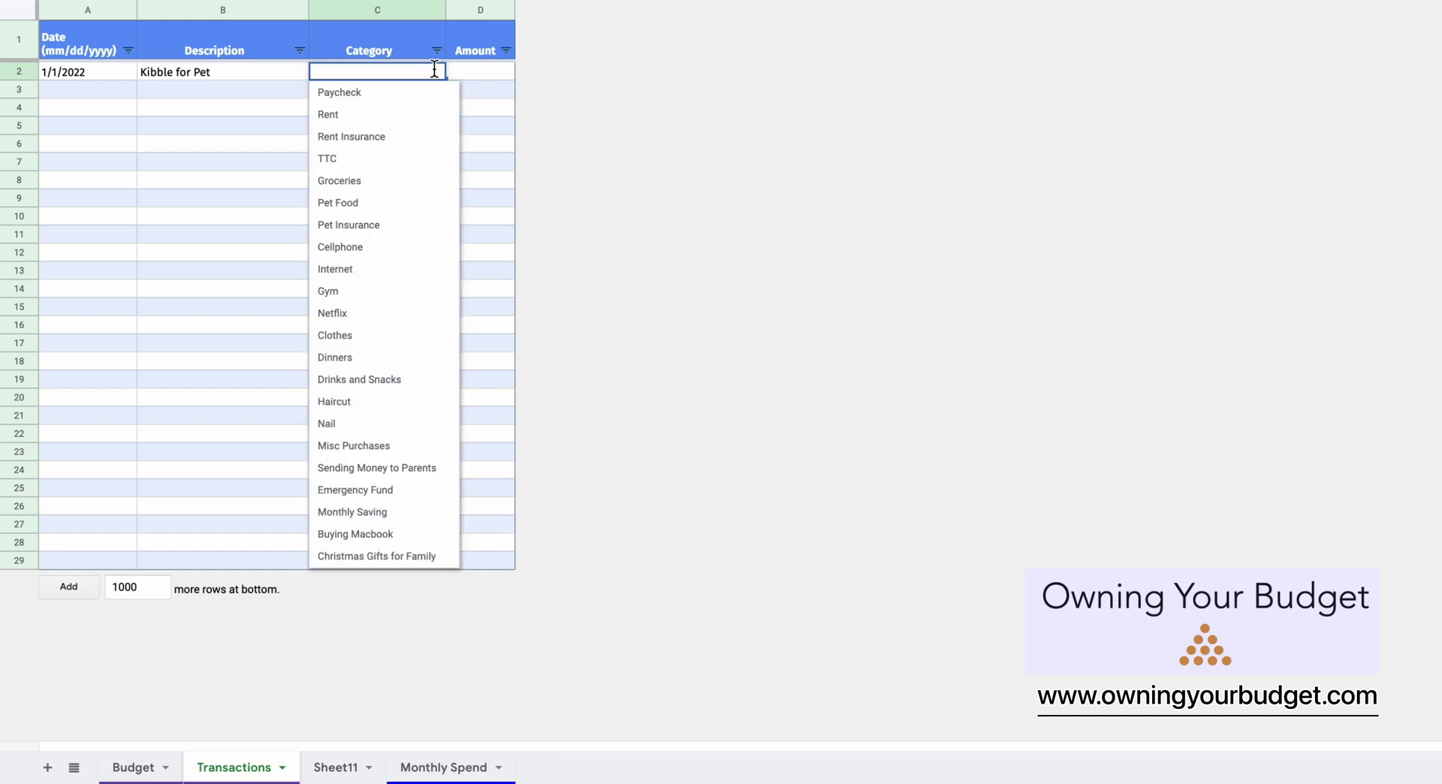
pyautogui.click(356, 203)
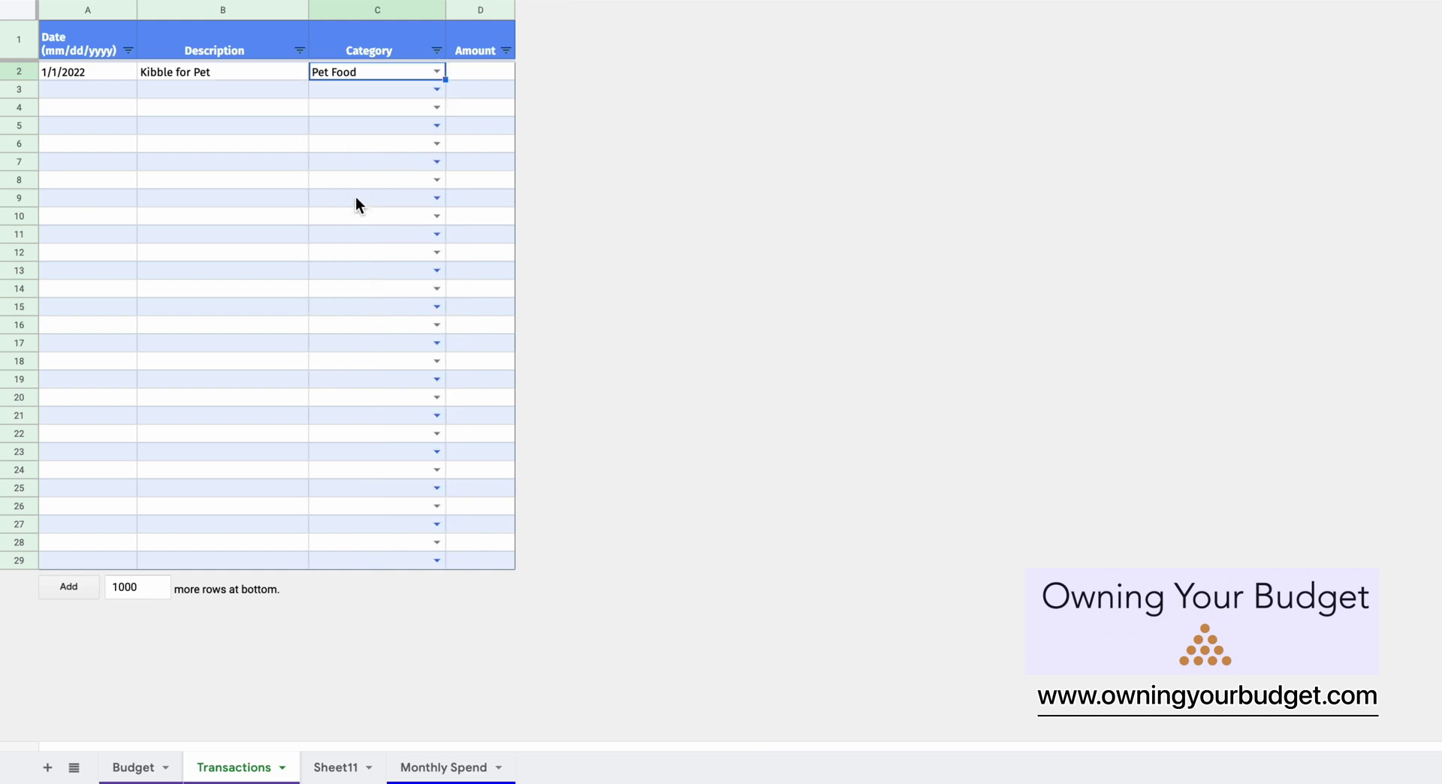
pyautogui.click(475, 73)
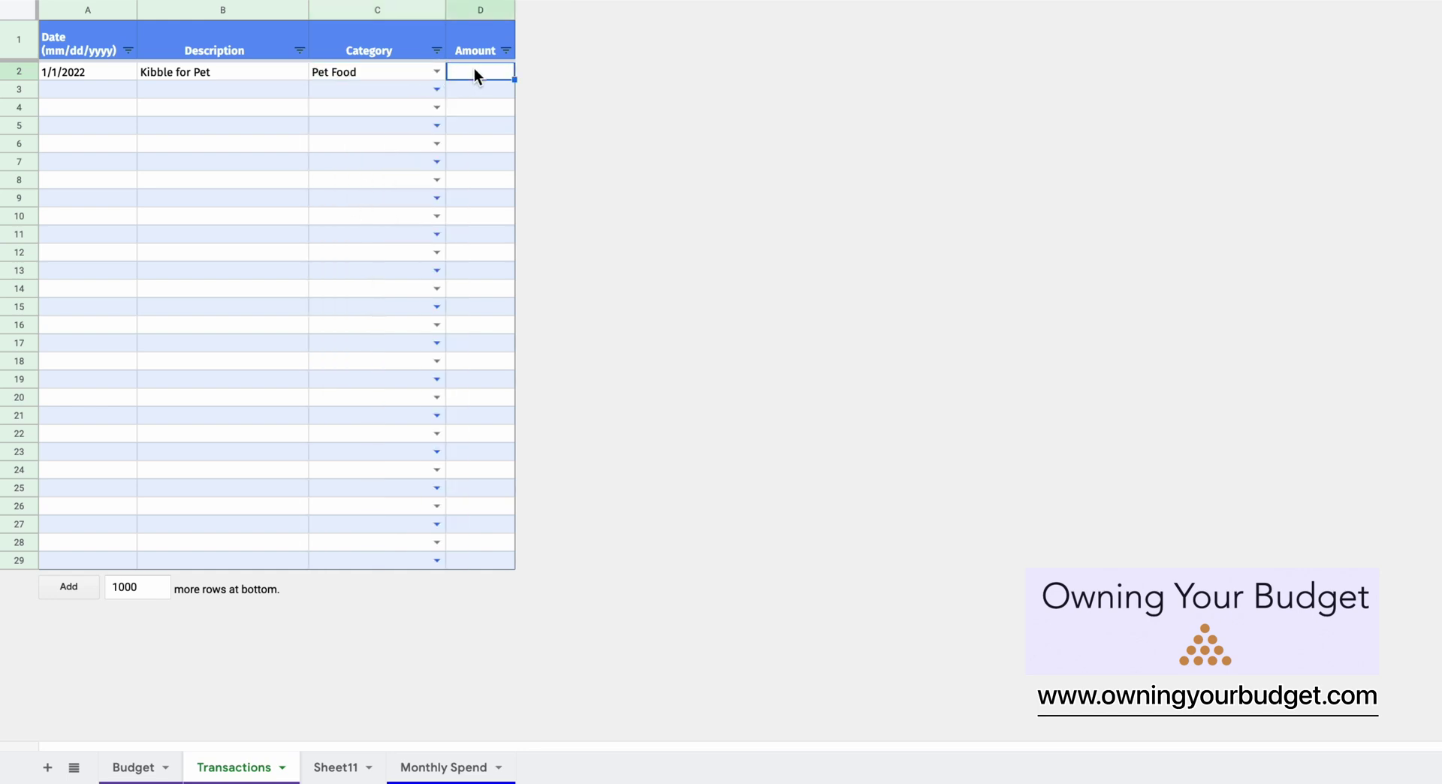
pyautogui.write('80')
pyautogui.press('Return')
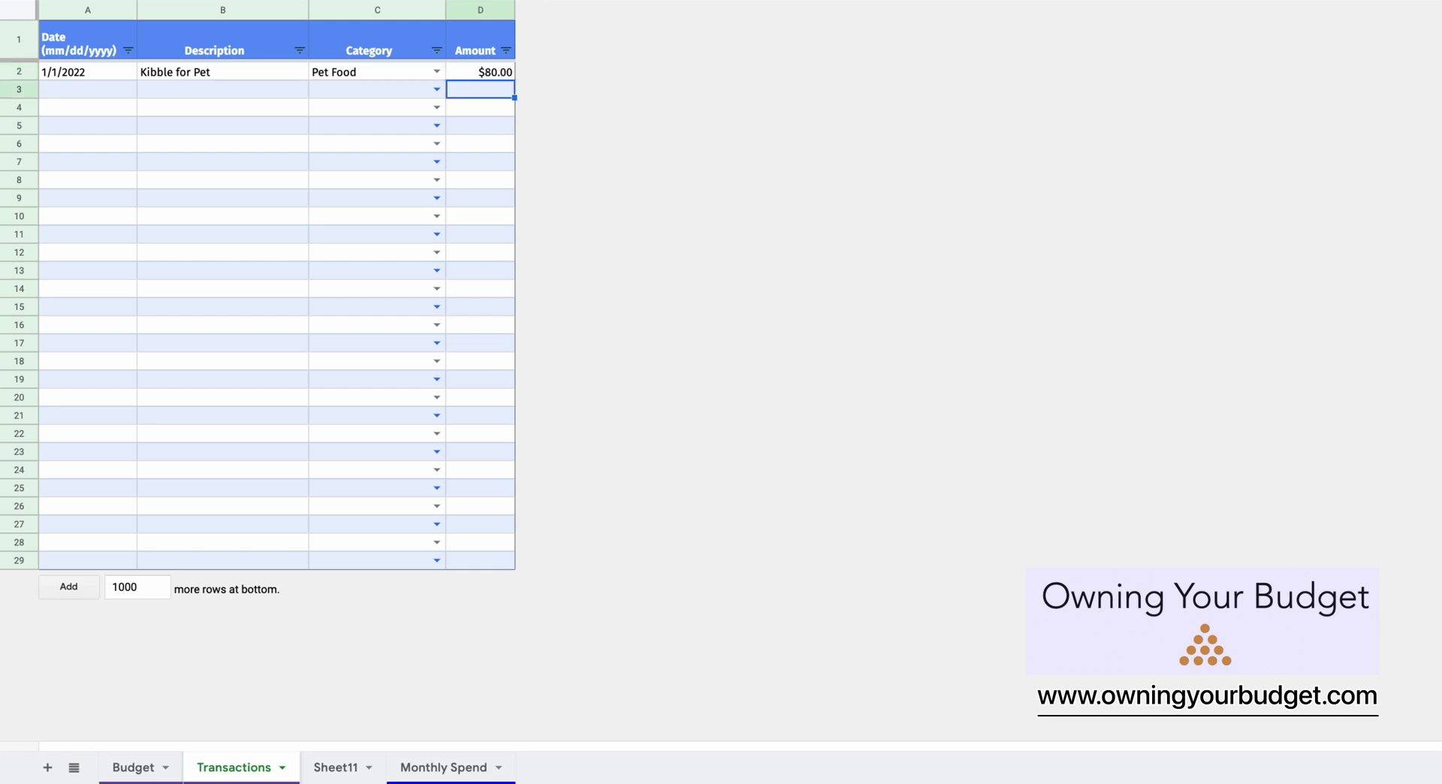
# Enter the date 1/2 and the description "Paycheck" in row 3 of the Transactions sheet
pyautogui.click(101, 91)
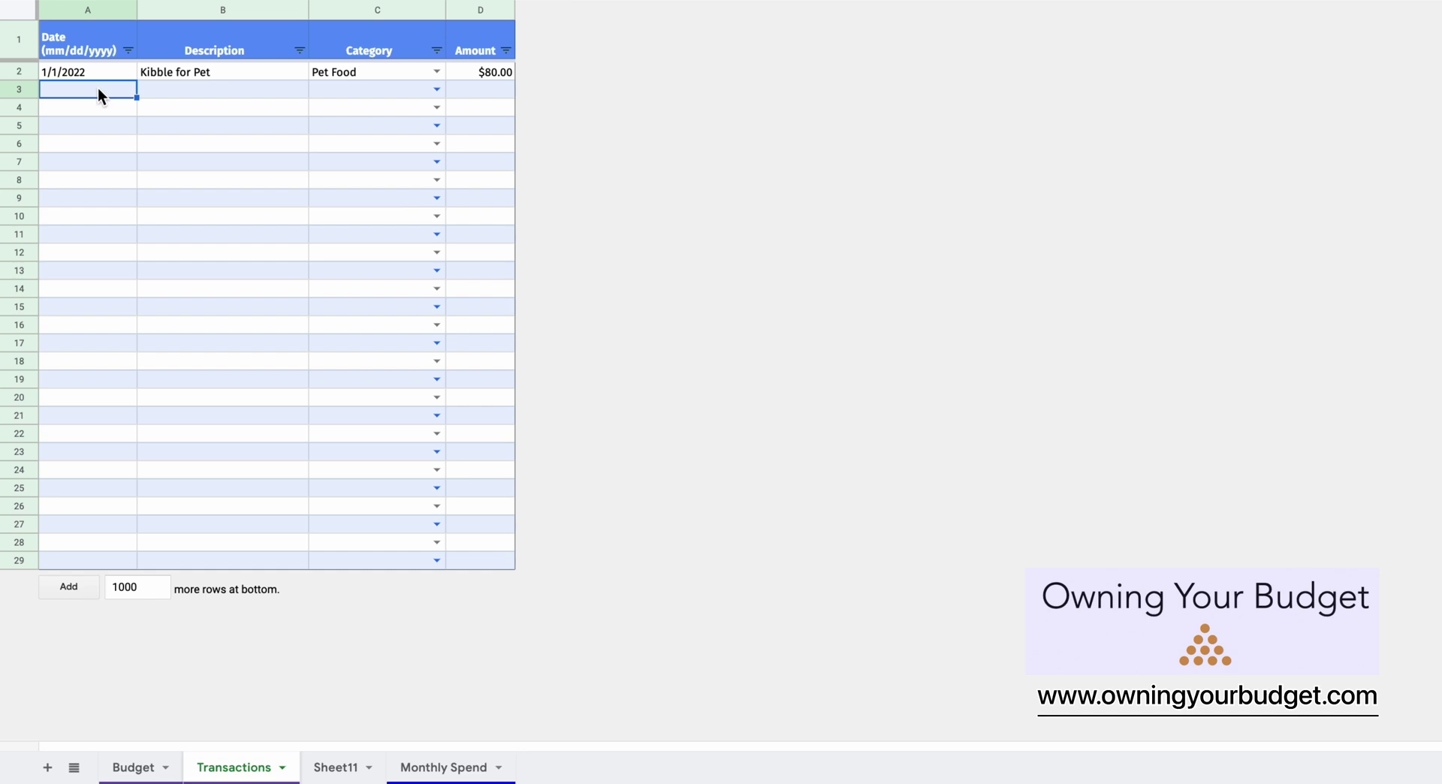
pyautogui.write('1/2')
pyautogui.press('Tab')
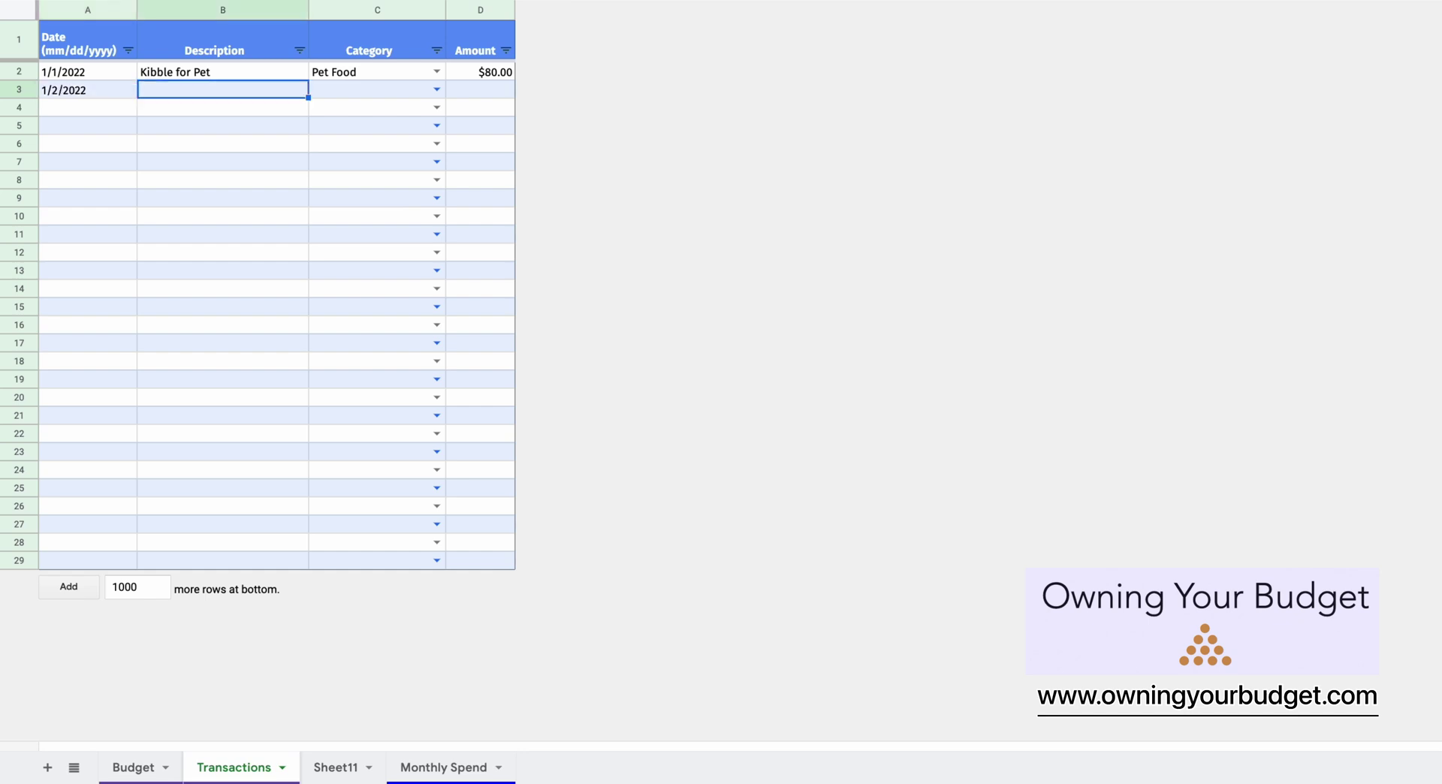
pyautogui.write('Paycheck')
pyautogui.press('Tab')
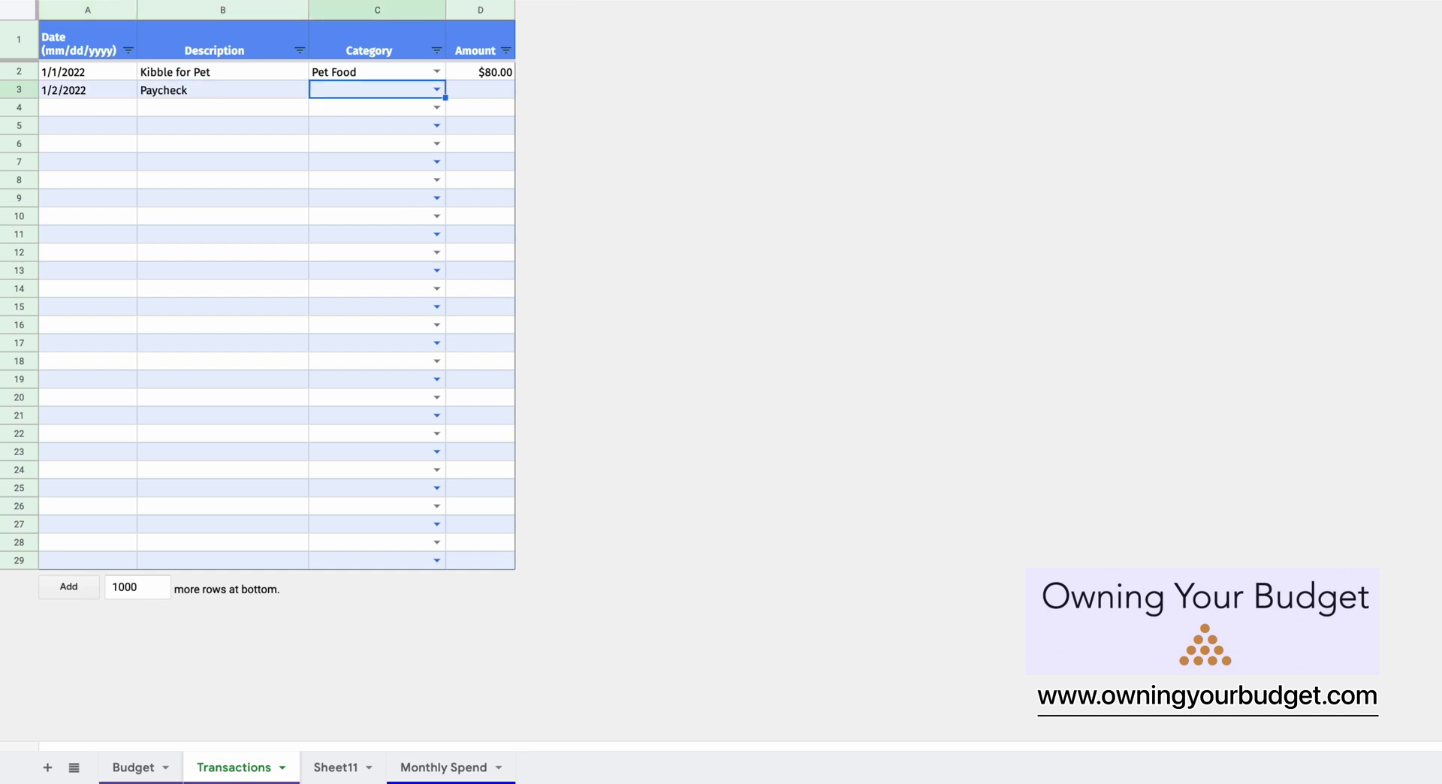
# Set the row 3 transaction's category to Paycheck and its amount to 2250
pyautogui.click(437, 91)
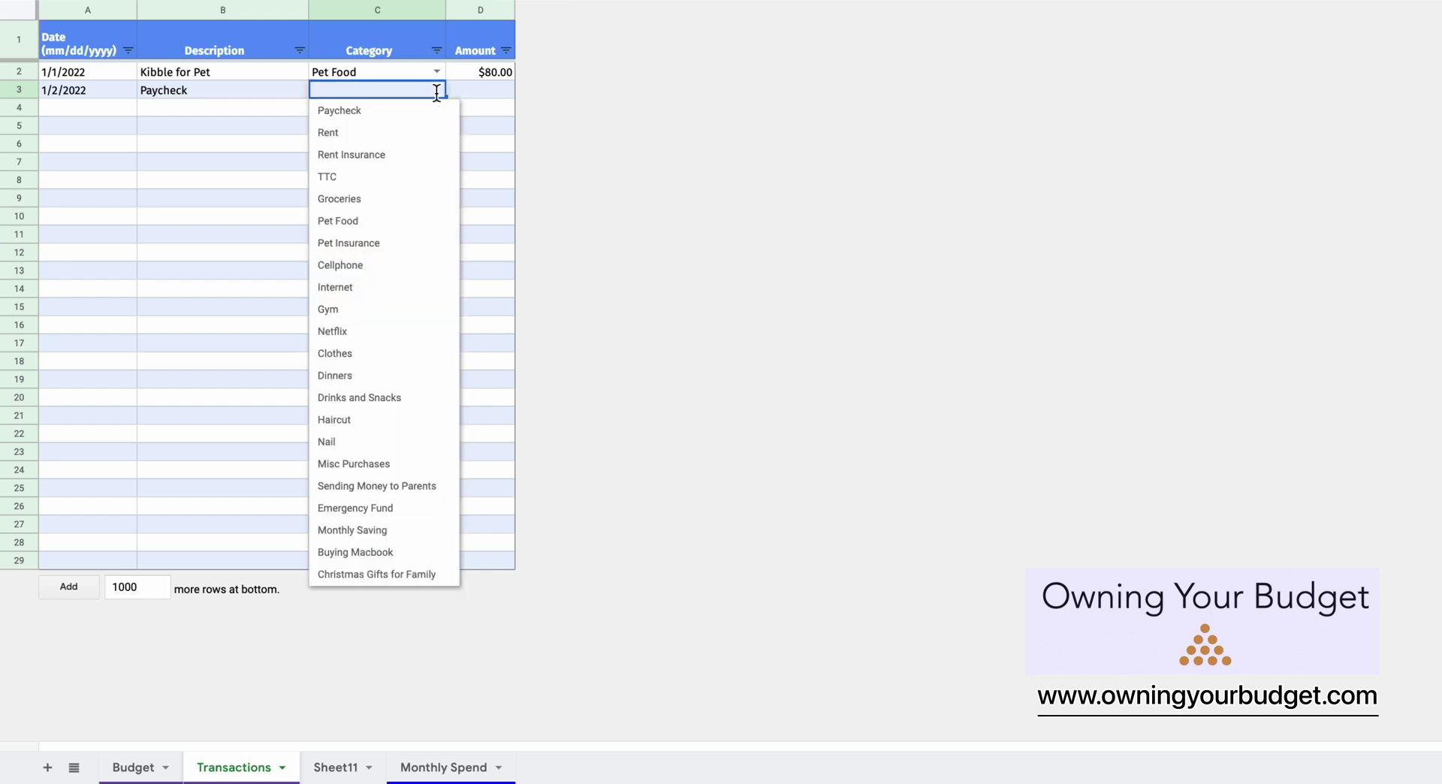
pyautogui.click(399, 112)
pyautogui.click(492, 90)
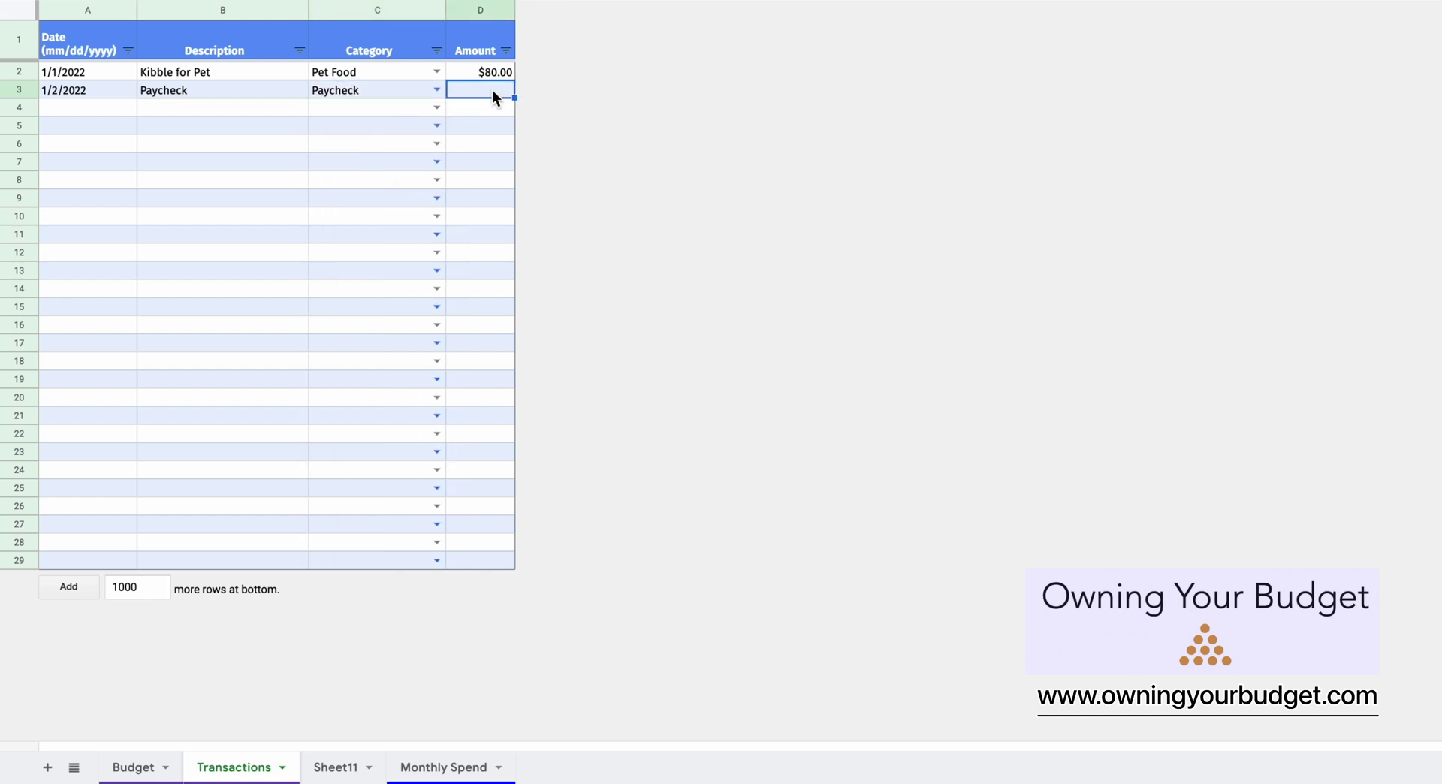
pyautogui.write('2250')
pyautogui.click(402, 143)
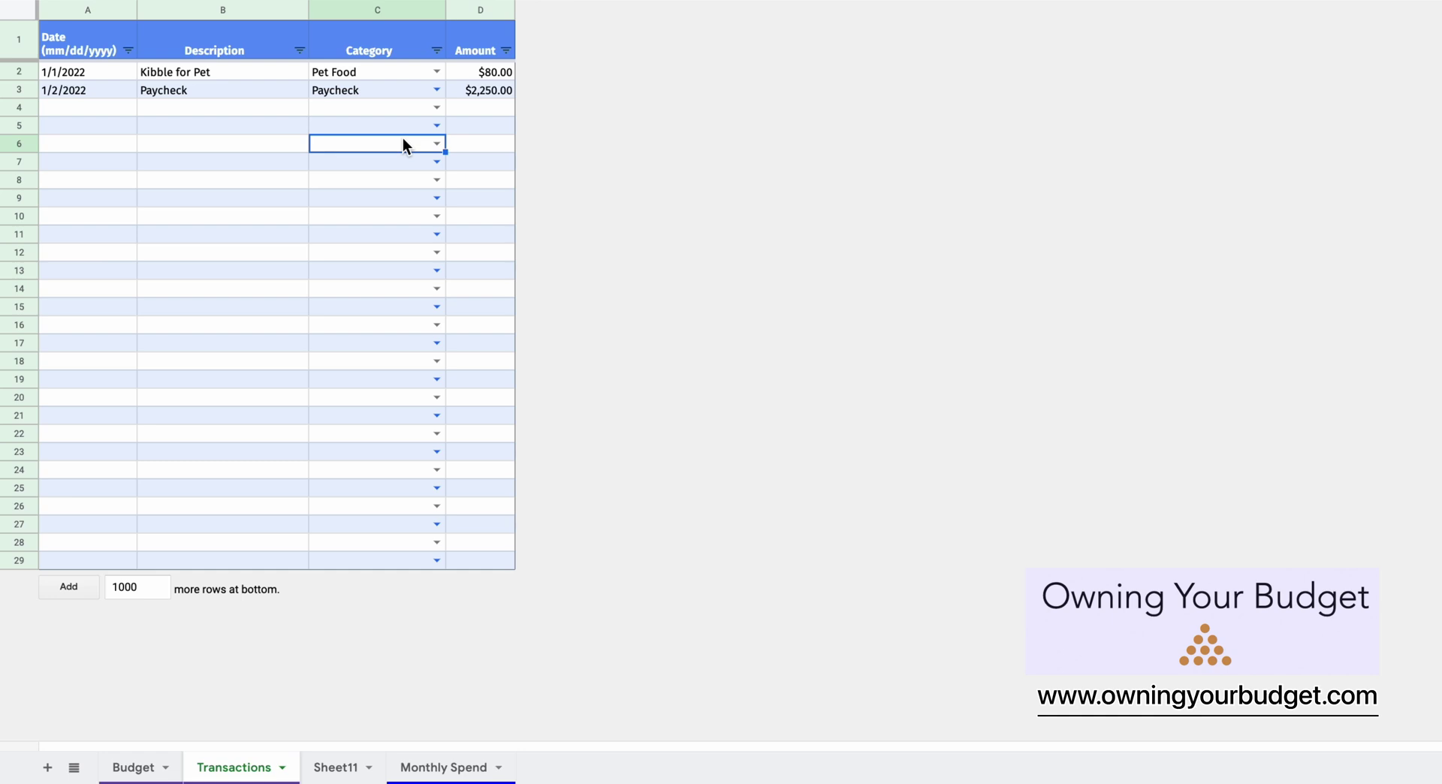
# Enter the date 1/3 and the description "Kibble Refund" in row 4 of the Transactions sheet
pyautogui.click(123, 108)
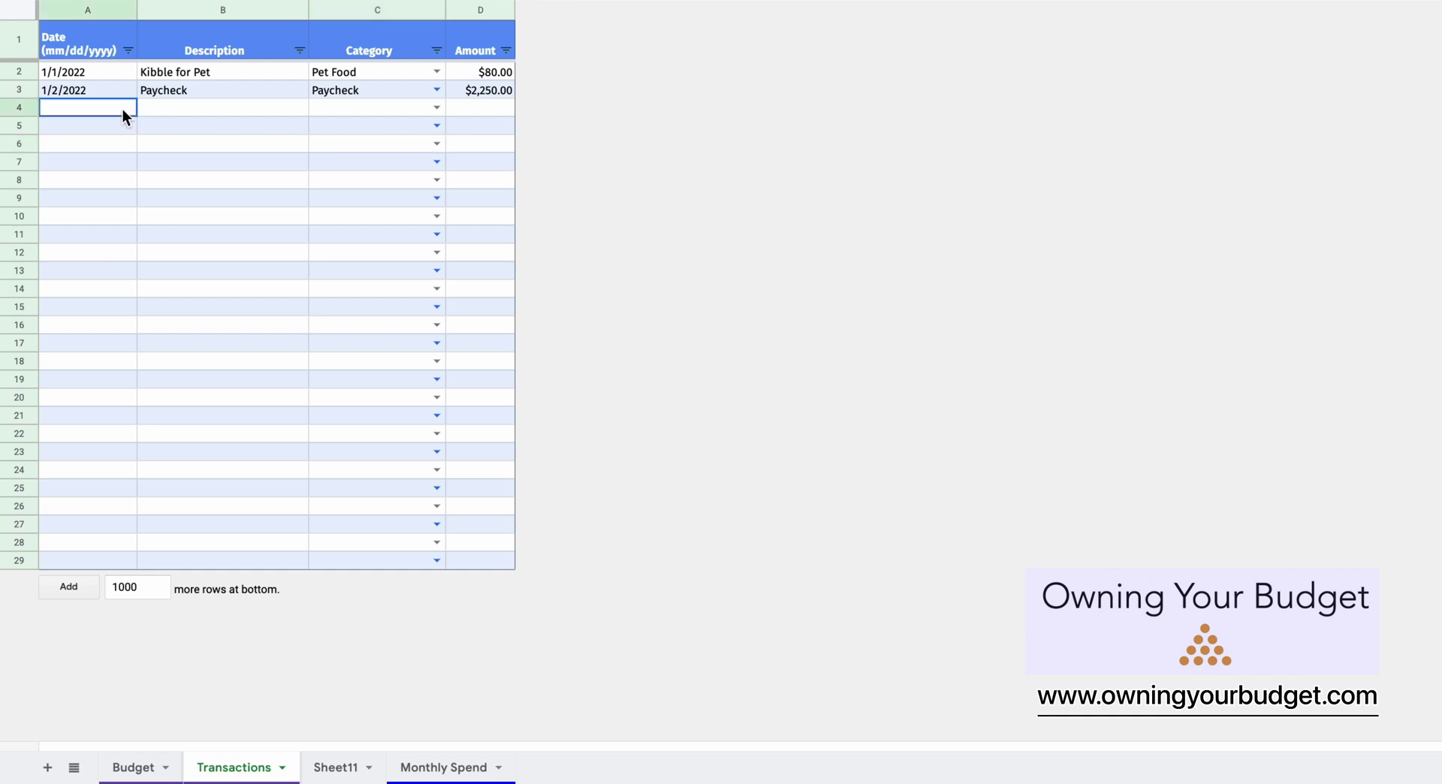
pyautogui.write('1/3')
pyautogui.press('Tab')
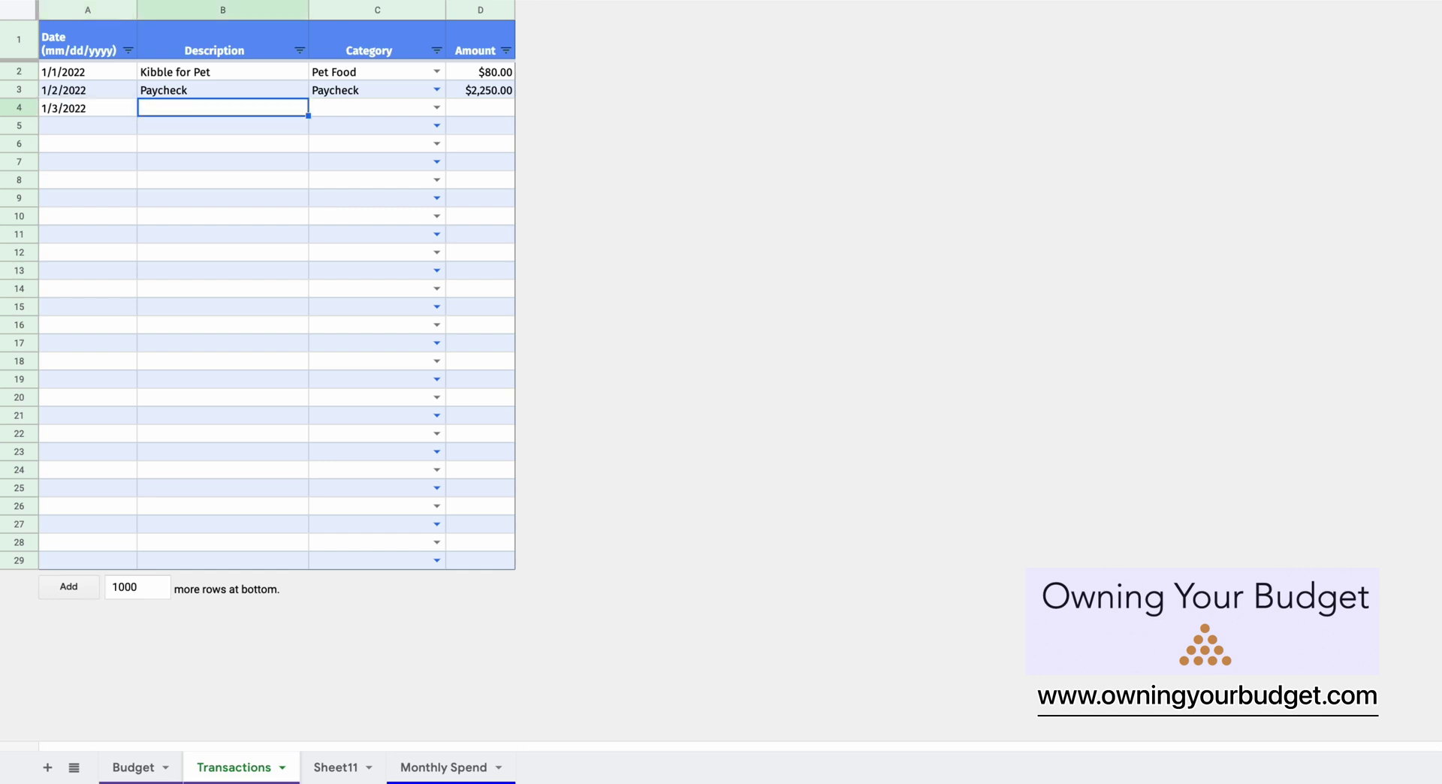
pyautogui.write('Kibble ')
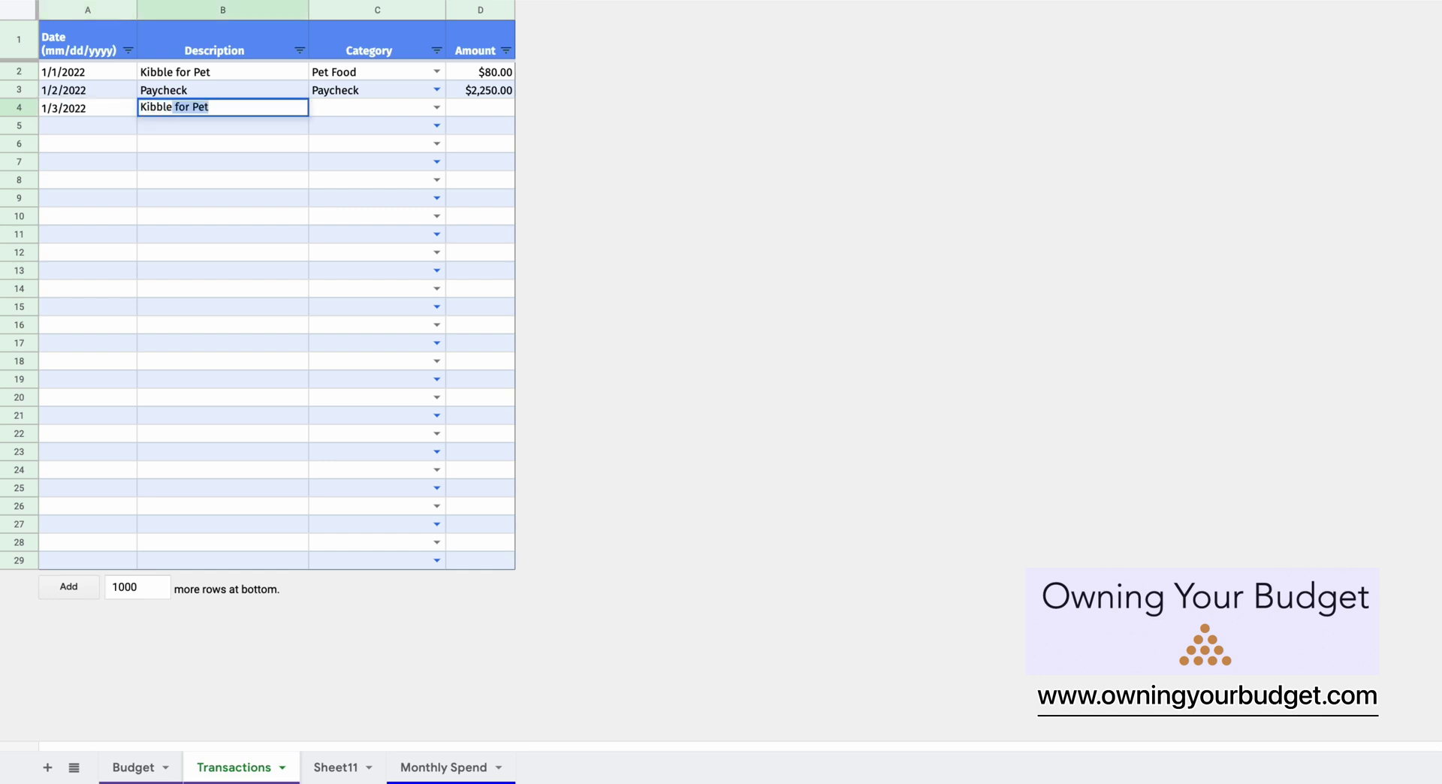
pyautogui.write('Refund')
pyautogui.press('Return')
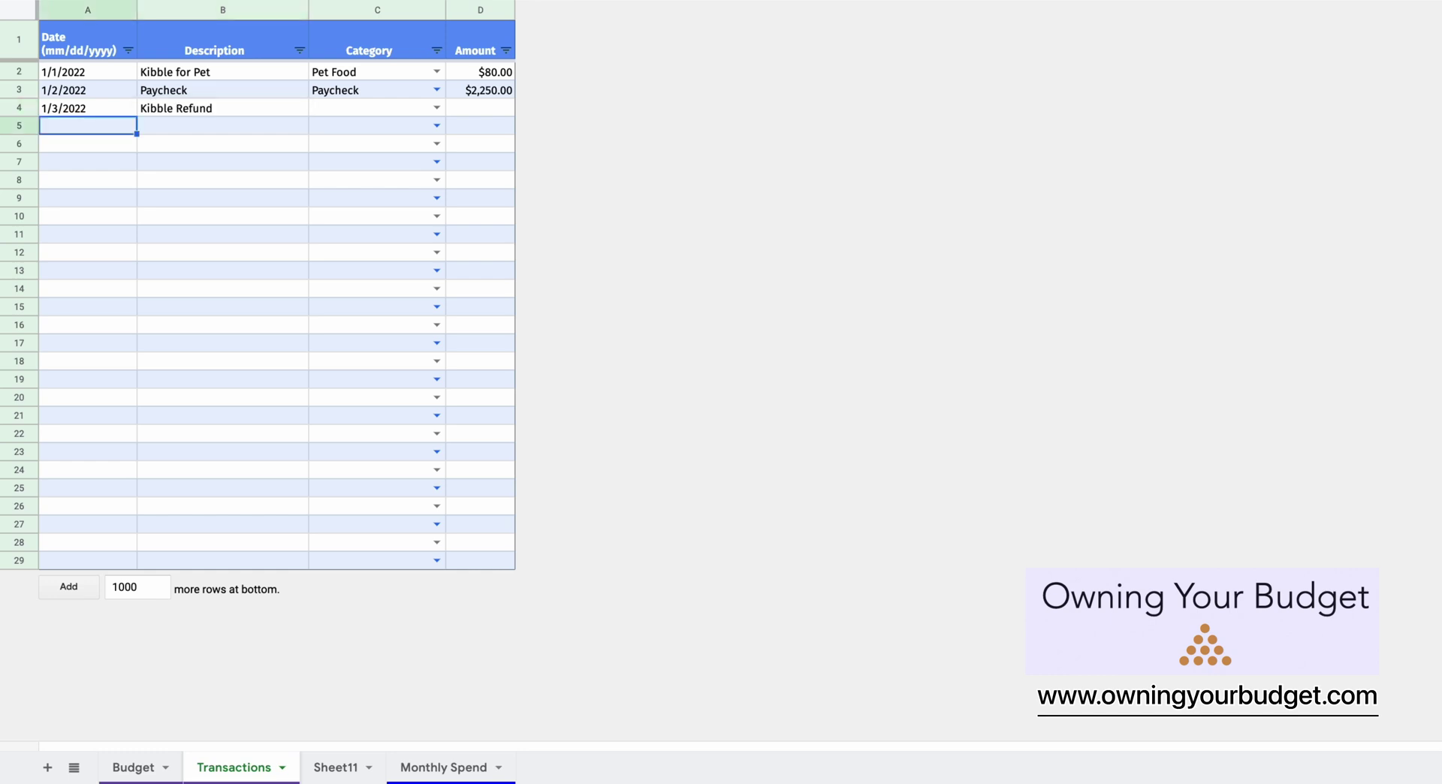
# Set the Kibble Refund transaction's category to Pet Food and its amount to -$20
pyautogui.click(222, 108)
pyautogui.press('Tab')
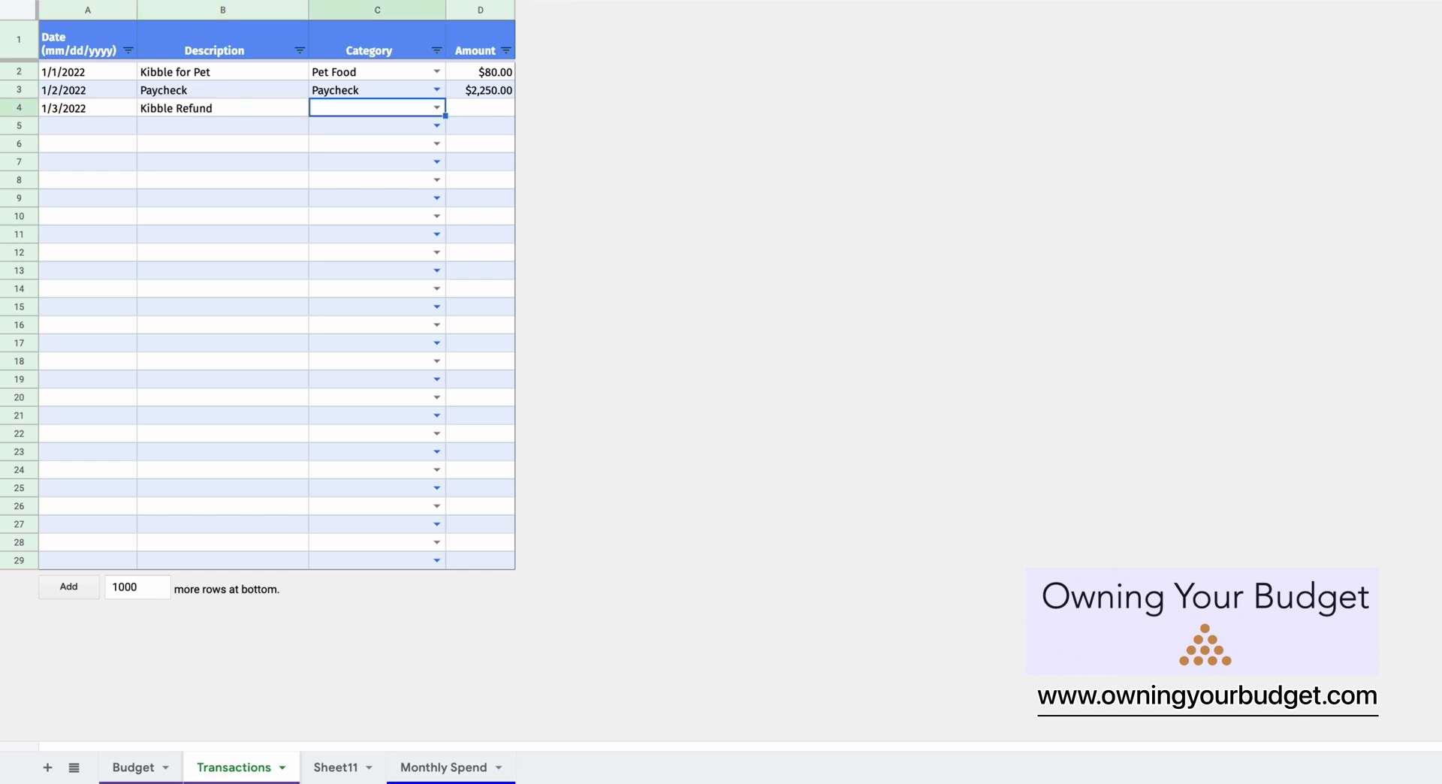
pyautogui.write('pet')
pyautogui.press('Down')
pyautogui.press('Return')
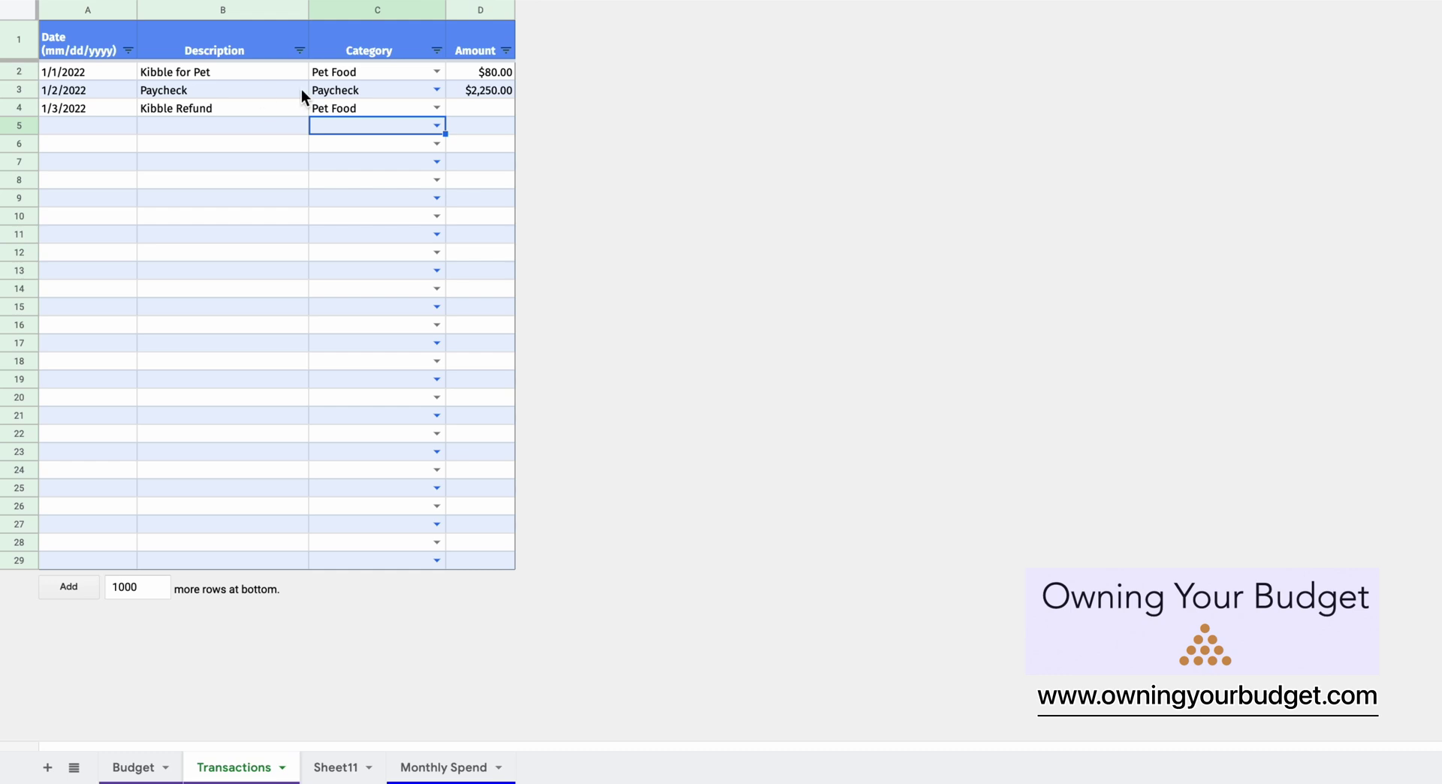
pyautogui.click(487, 108)
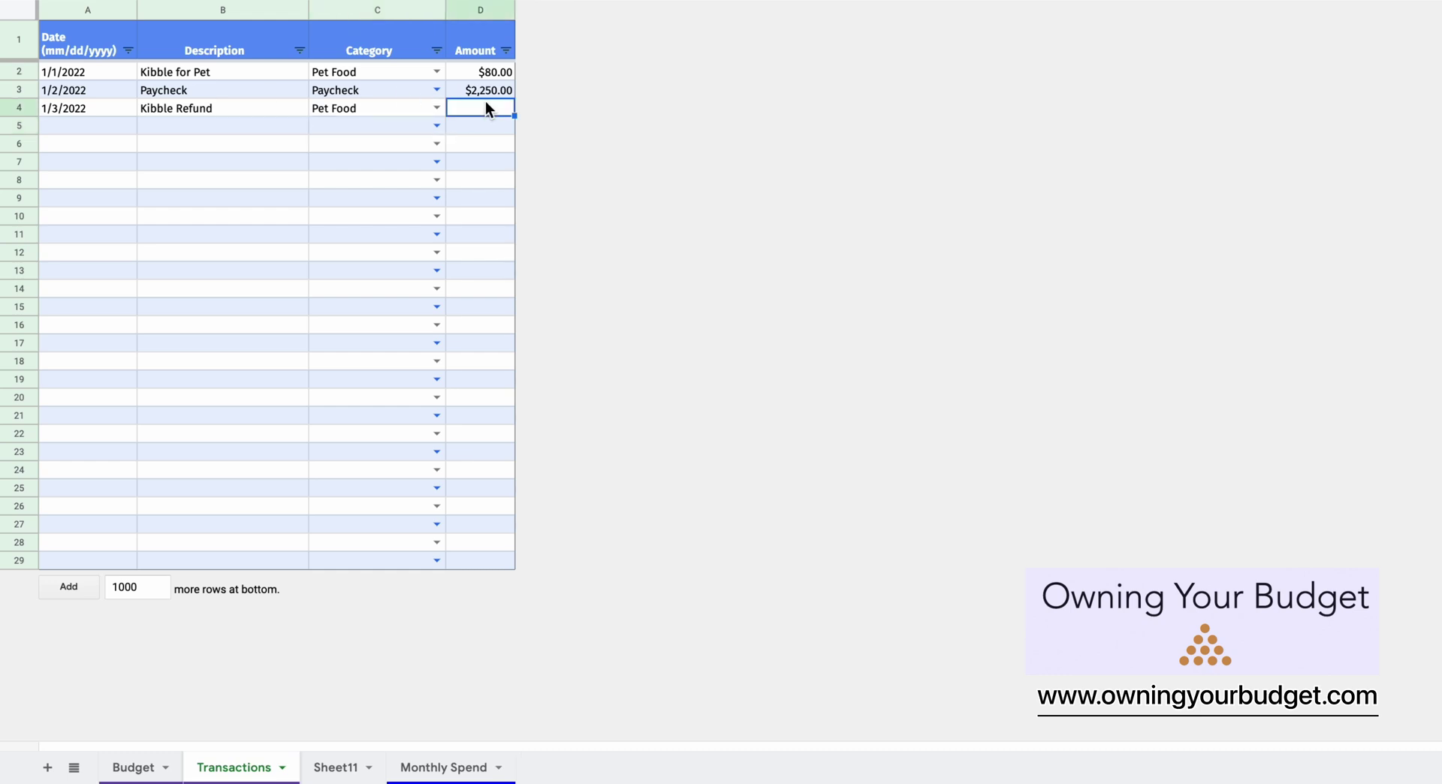
pyautogui.write('-$2')
pyautogui.write('0')
pyautogui.press('Return')
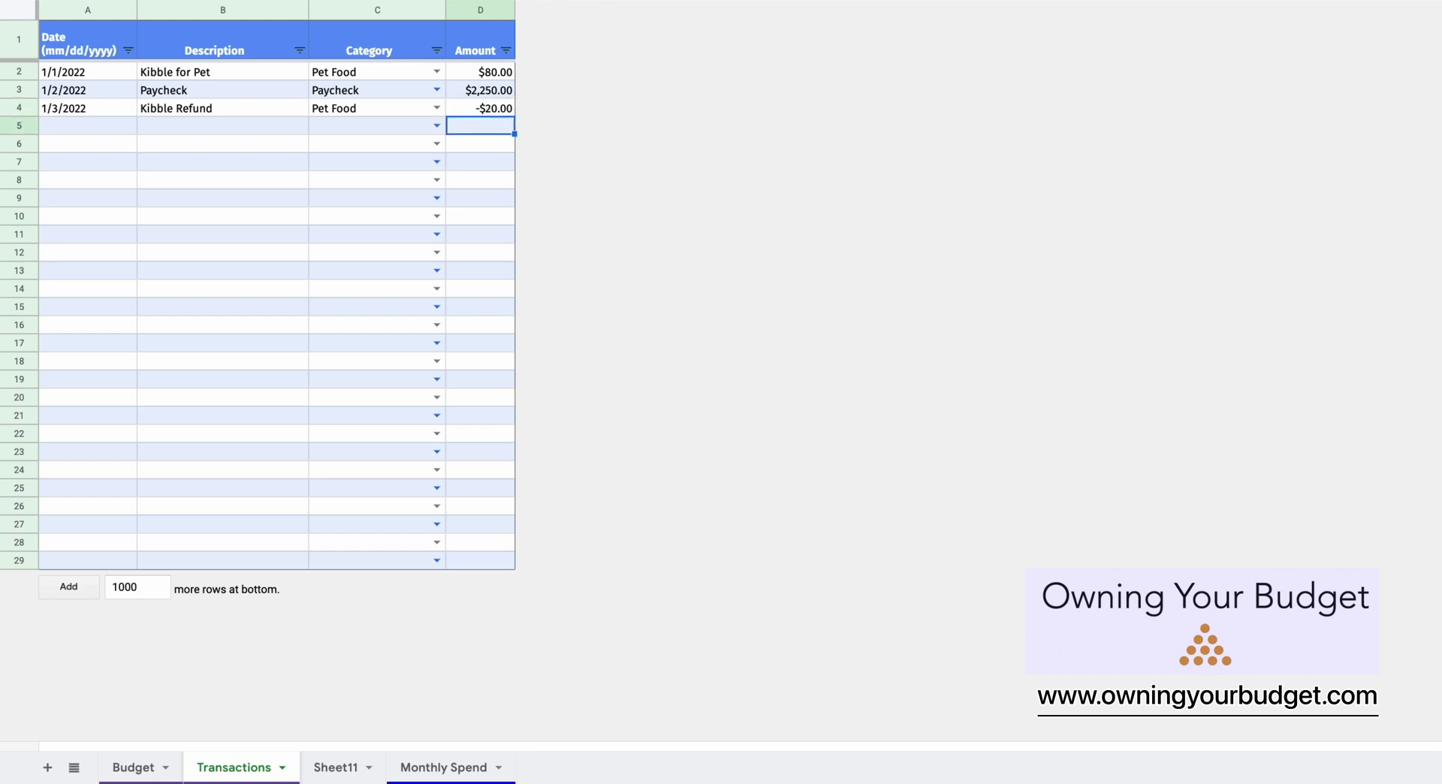